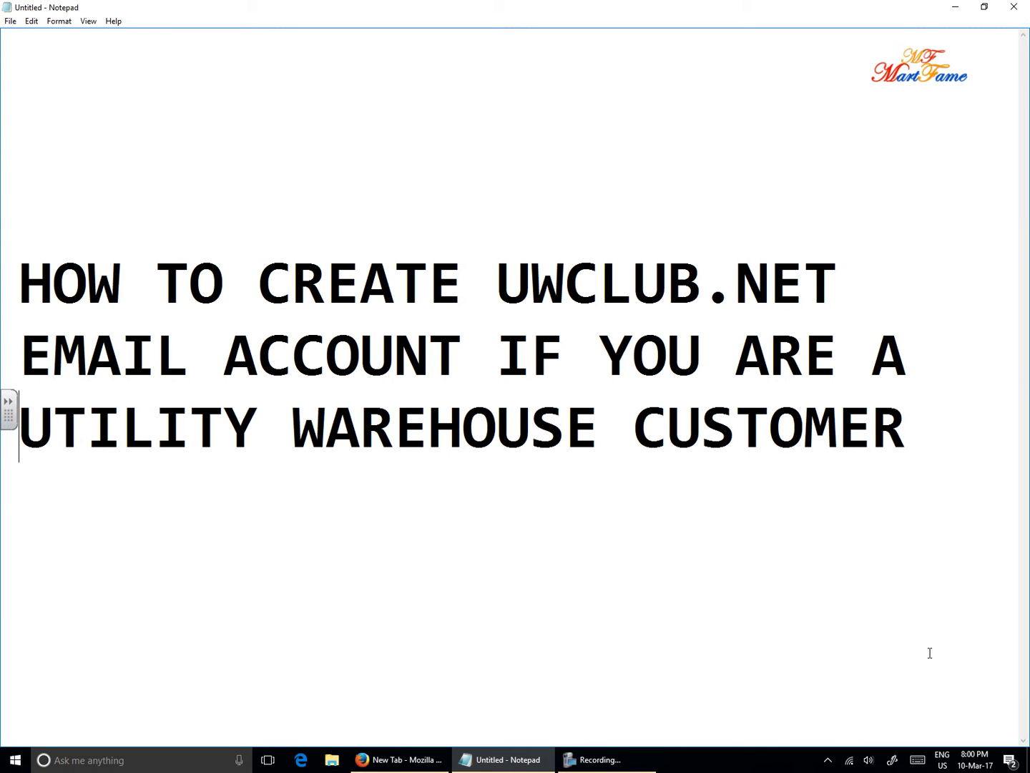
left_click(953, 7)
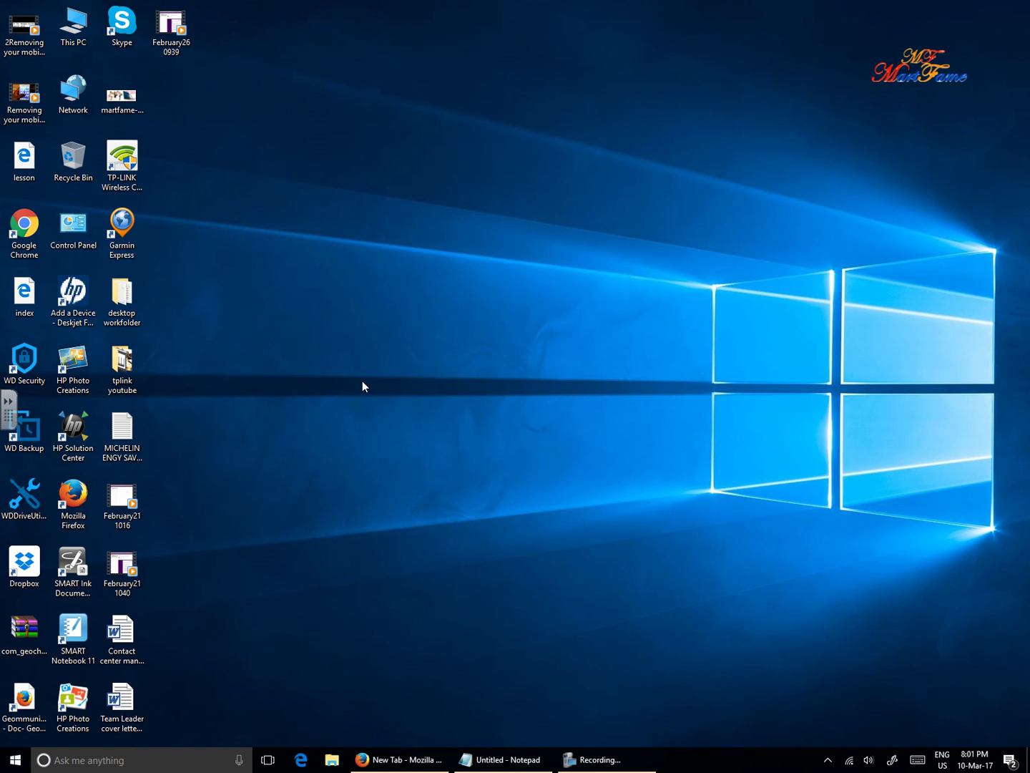
left_click_drag(6, 197, 48, 259)
left_click_drag(49, 471, 95, 529)
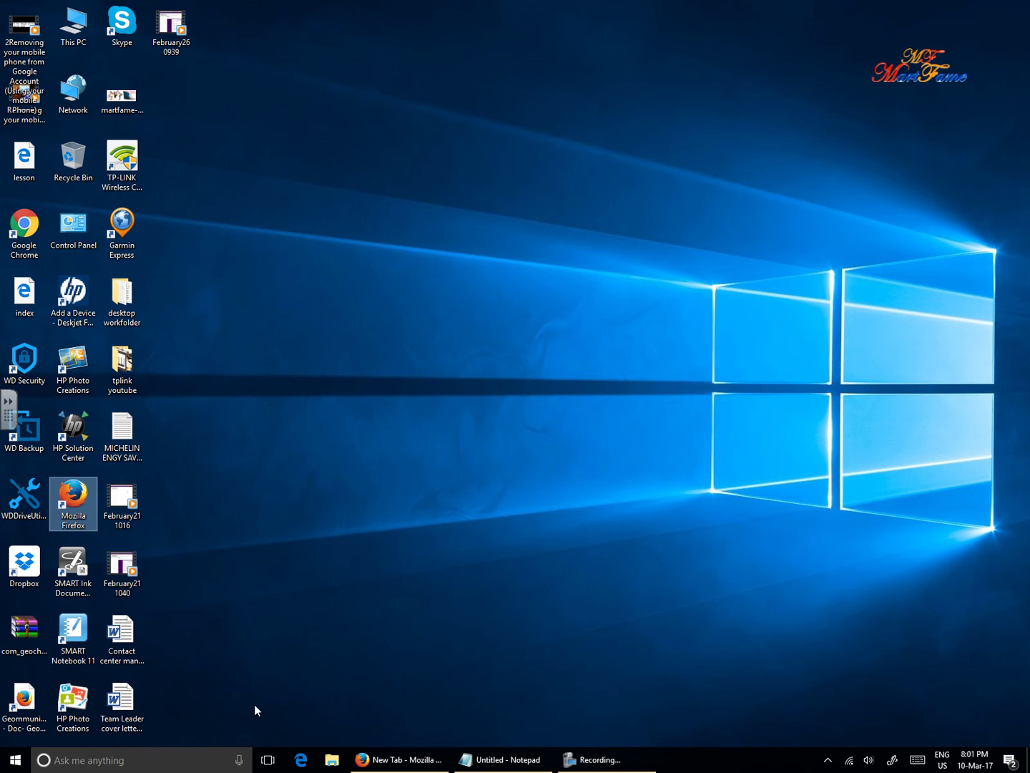
left_click(76, 760)
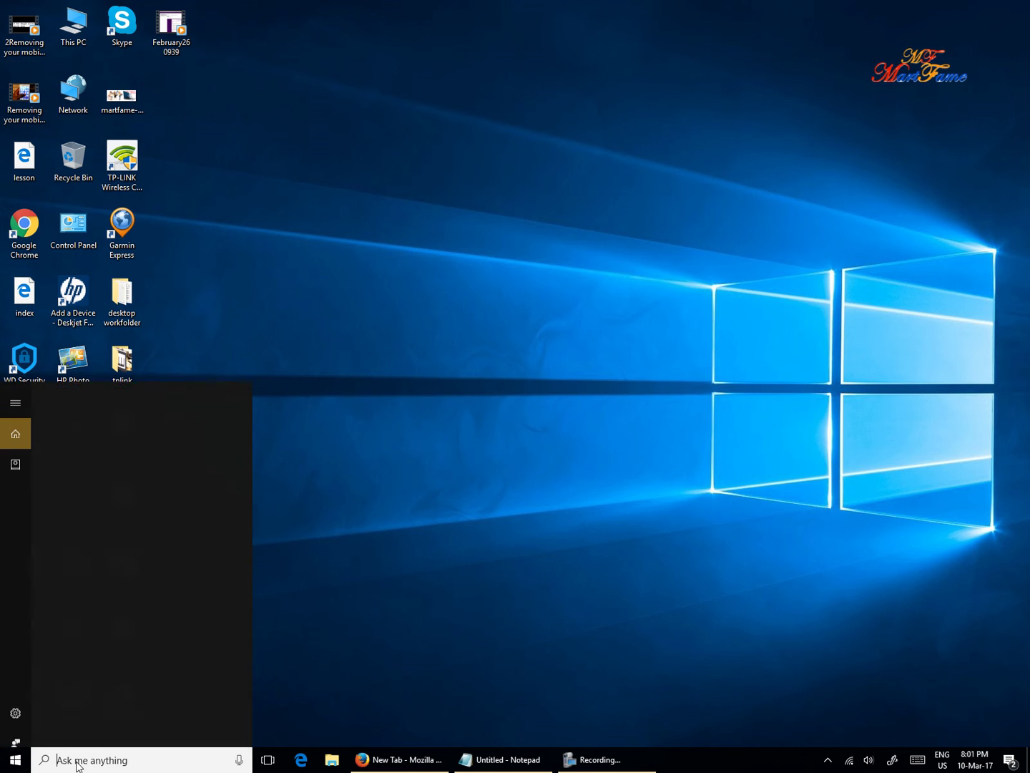
type("inter")
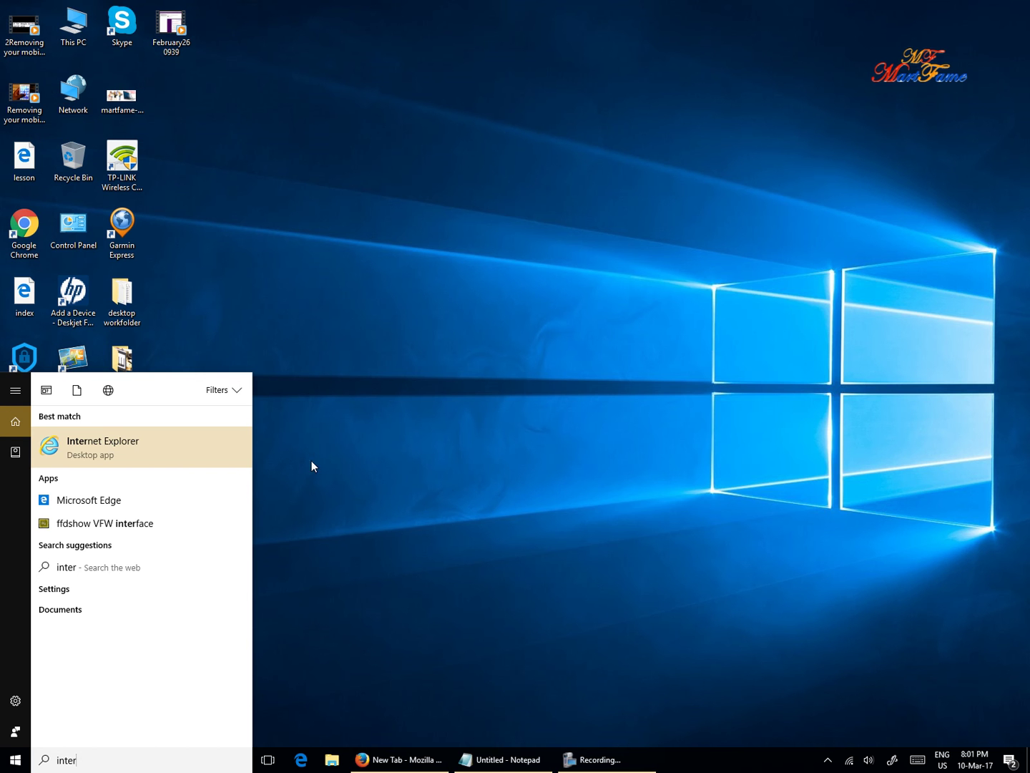
left_click(442, 475)
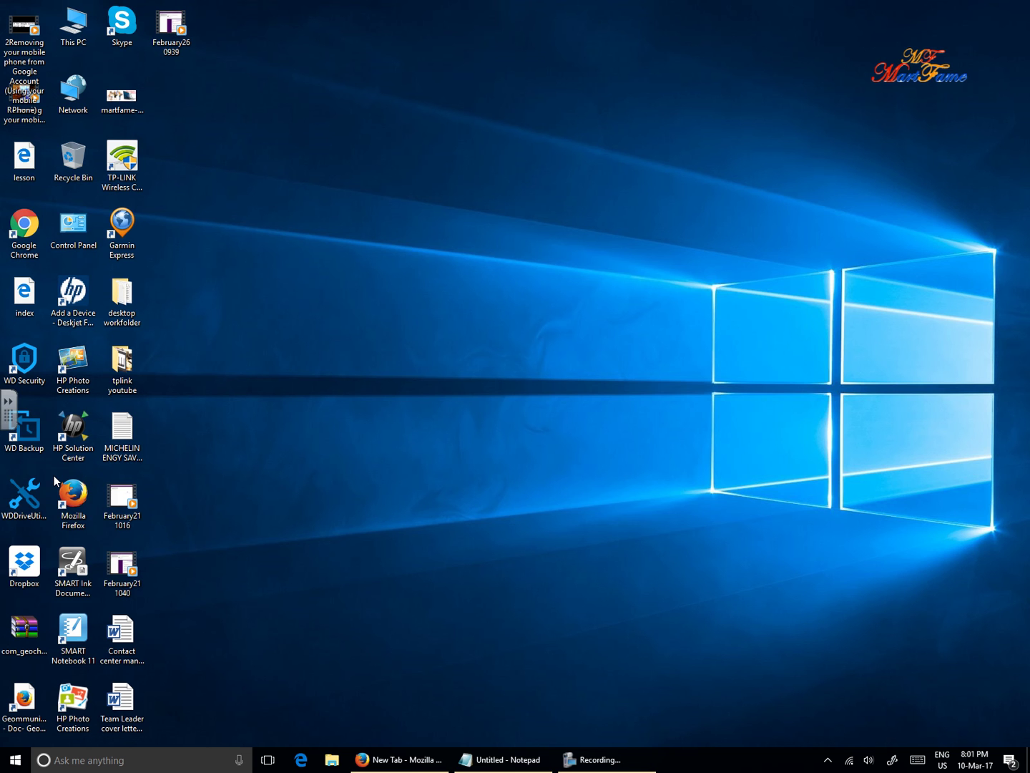
left_click(71, 501)
Step: Load utilitywarehouse.co.uk/clubhouse/ in Firefox to reach the 'Welcome to the Clubhouse' page
left_click(408, 759)
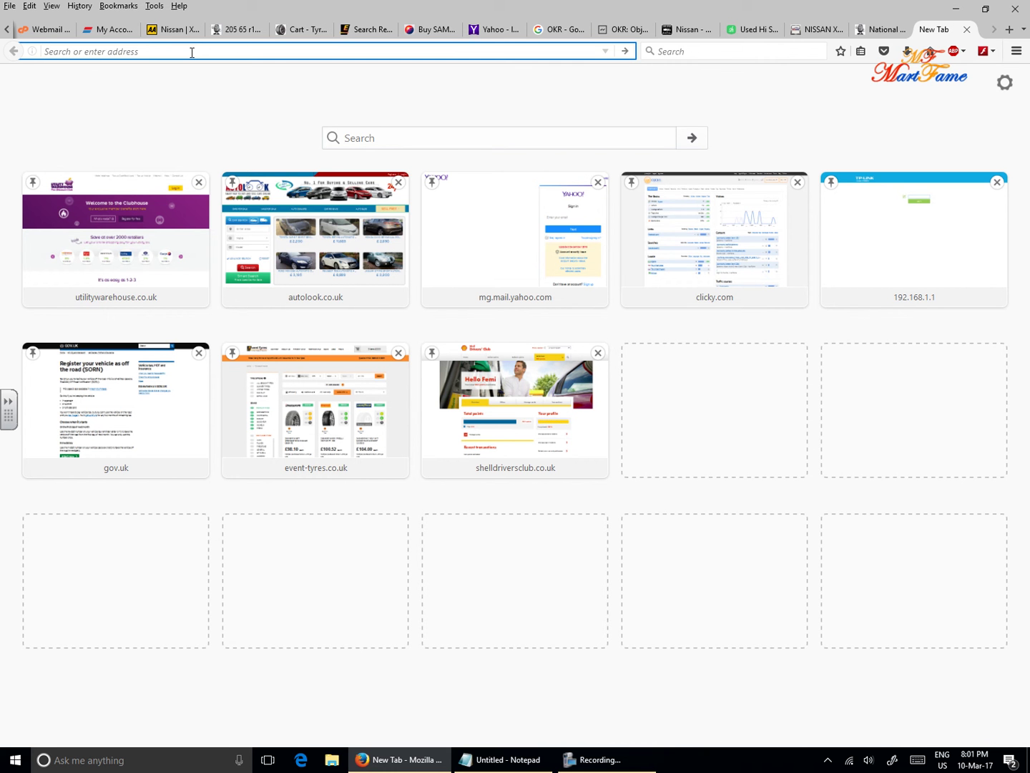
type("utilitywarehouse.co.uk/")
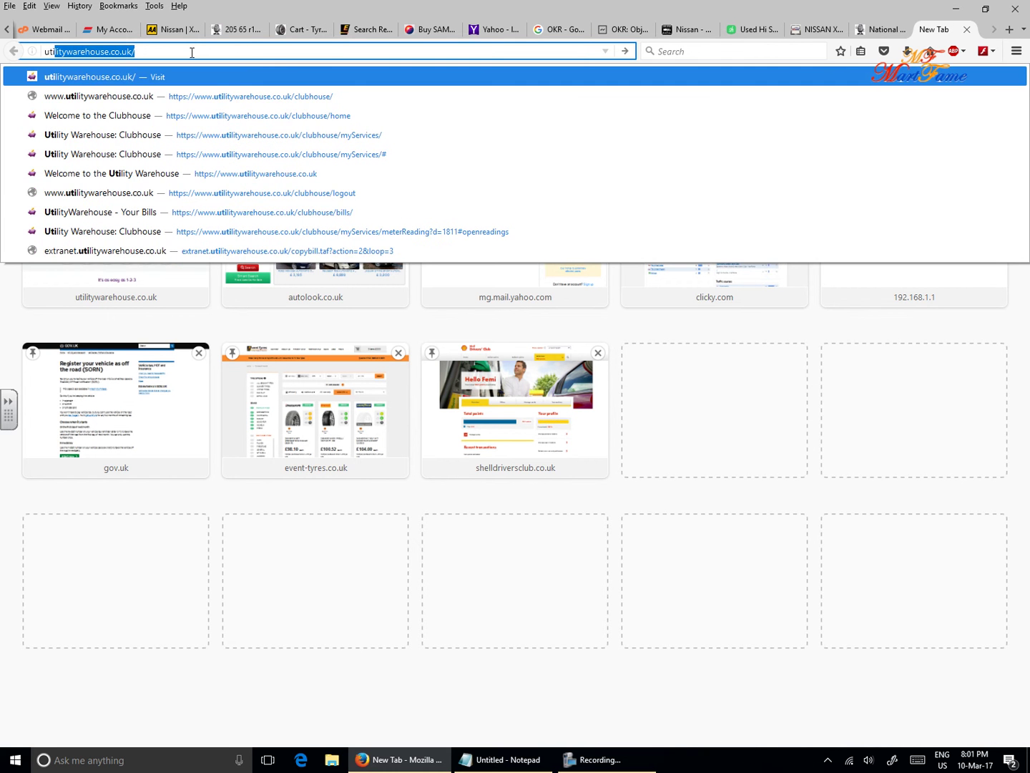
key("End")
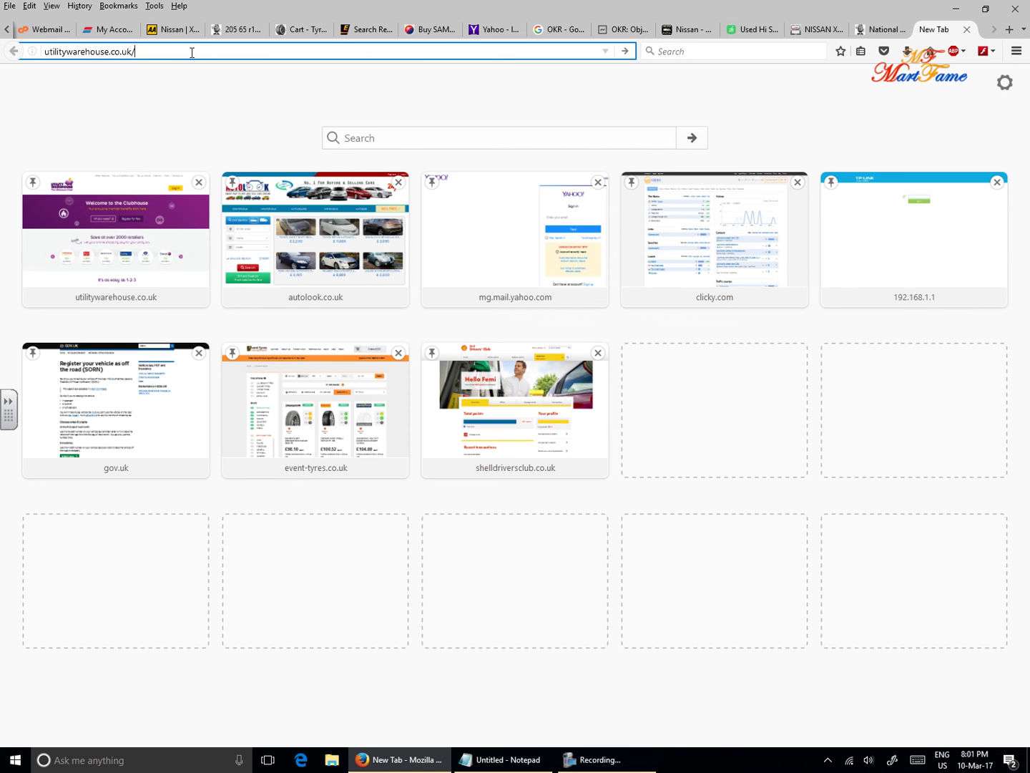
type("club")
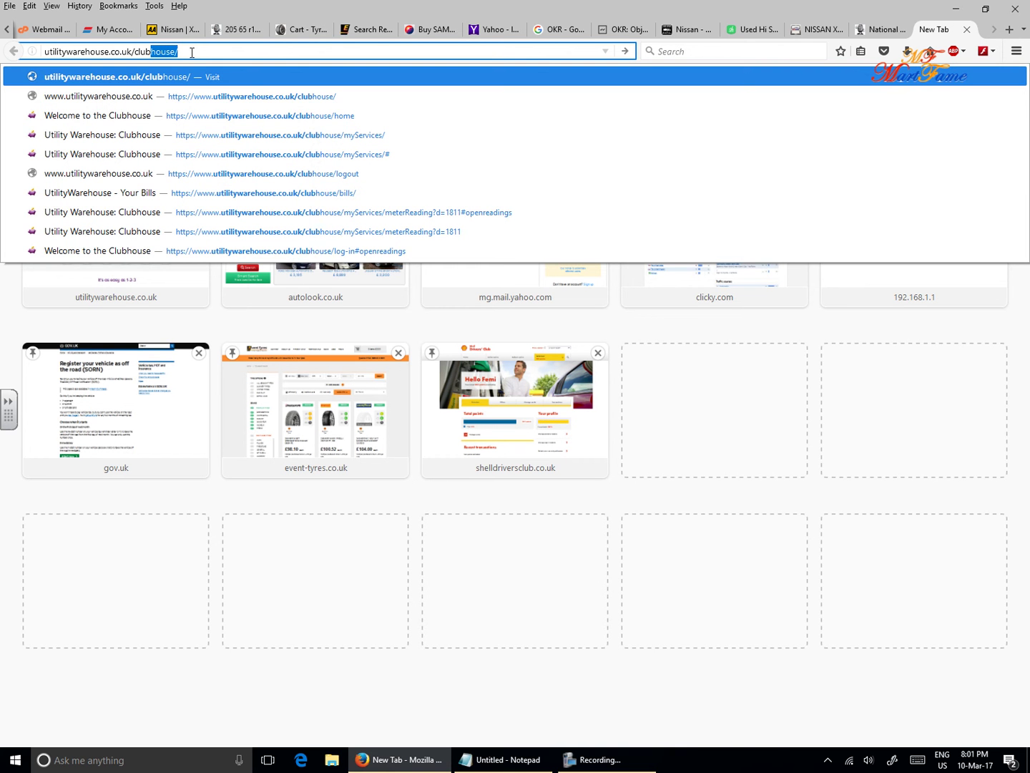
key("End")
key("Return")
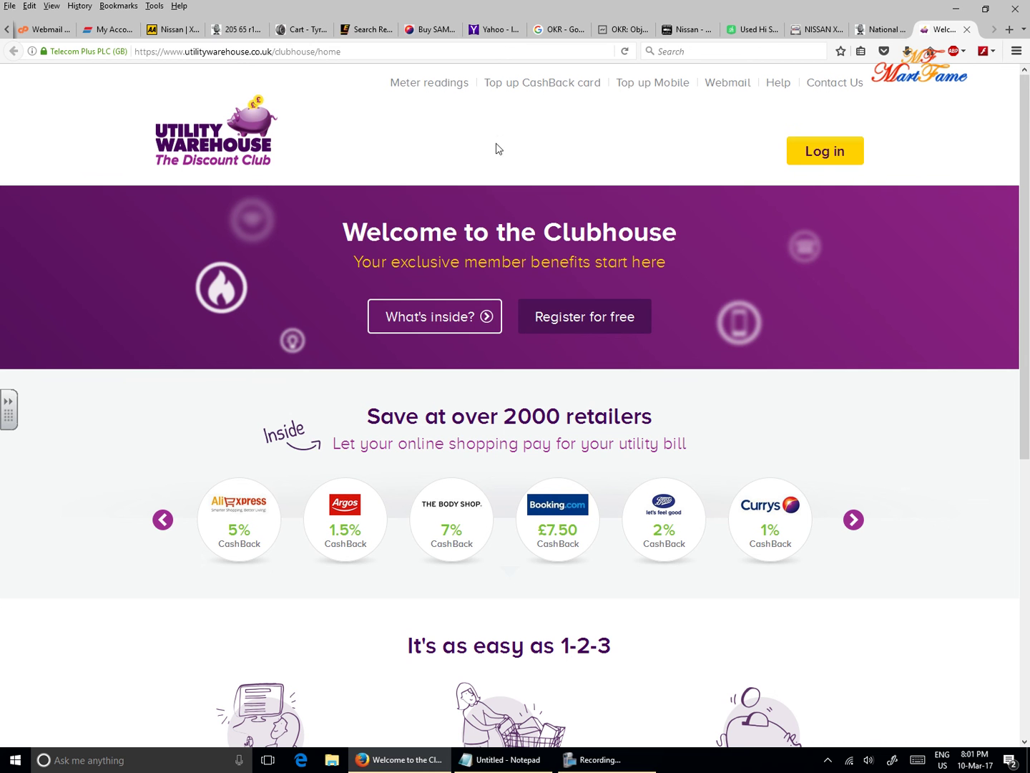
Step: Open the Log in panel and select the saved password in the form
left_click(833, 158)
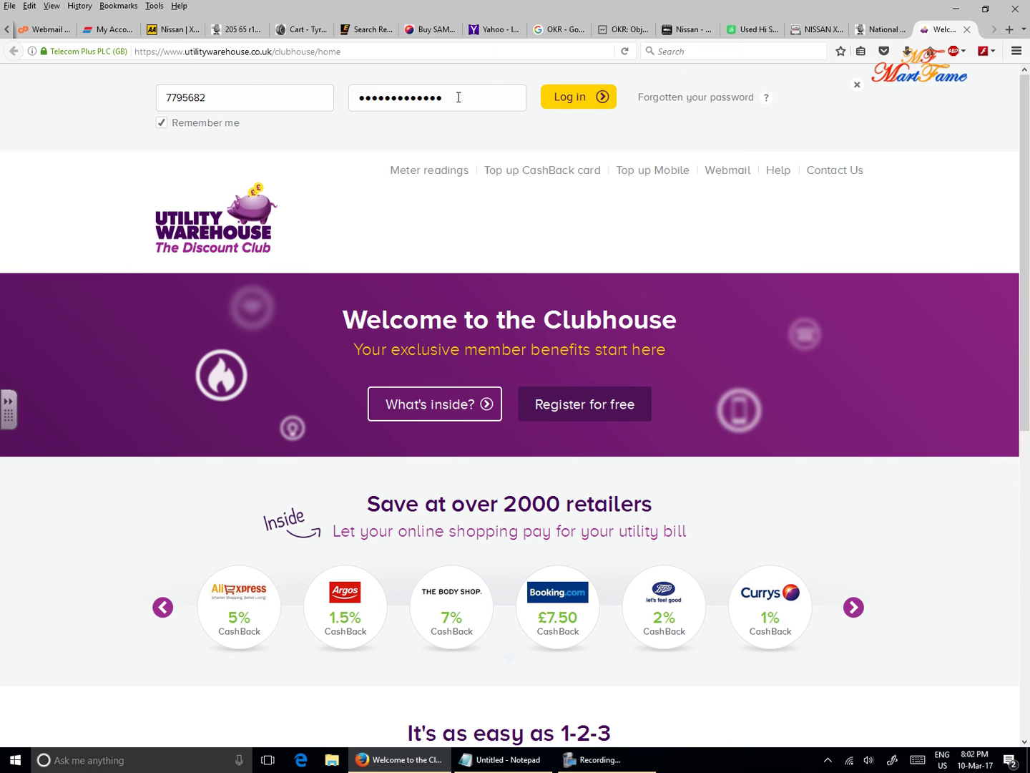
left_click_drag(459, 98, 349, 97)
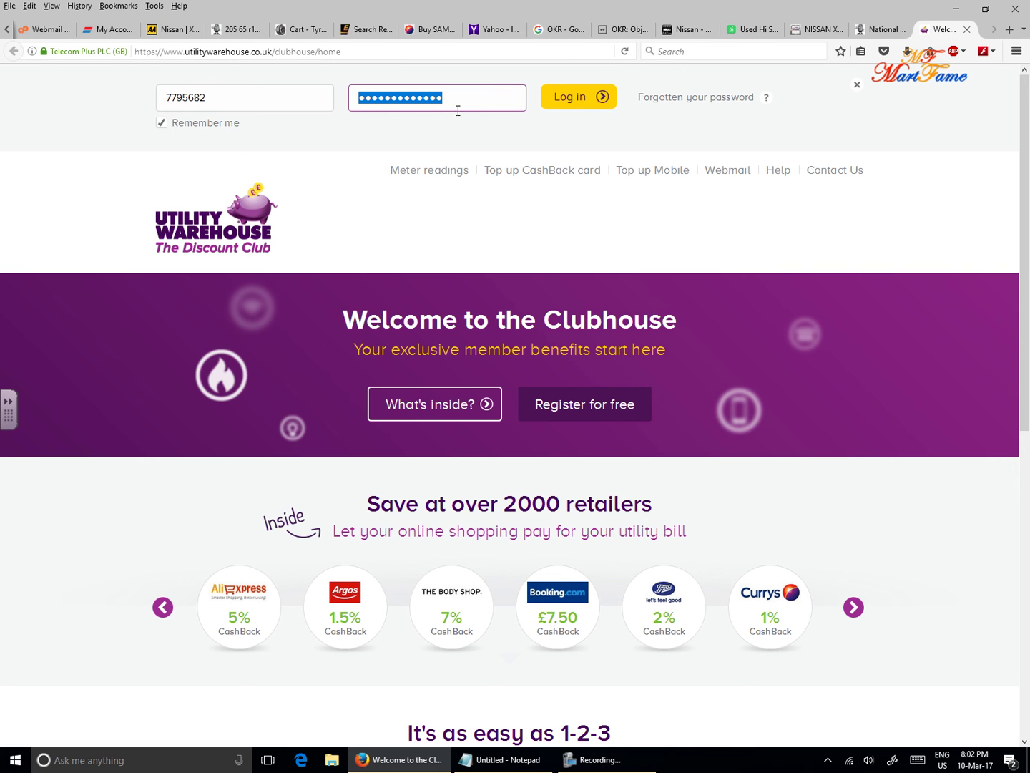
Step: Sign in with the saved credentials and scroll down the My Services welcome page
left_click(588, 98)
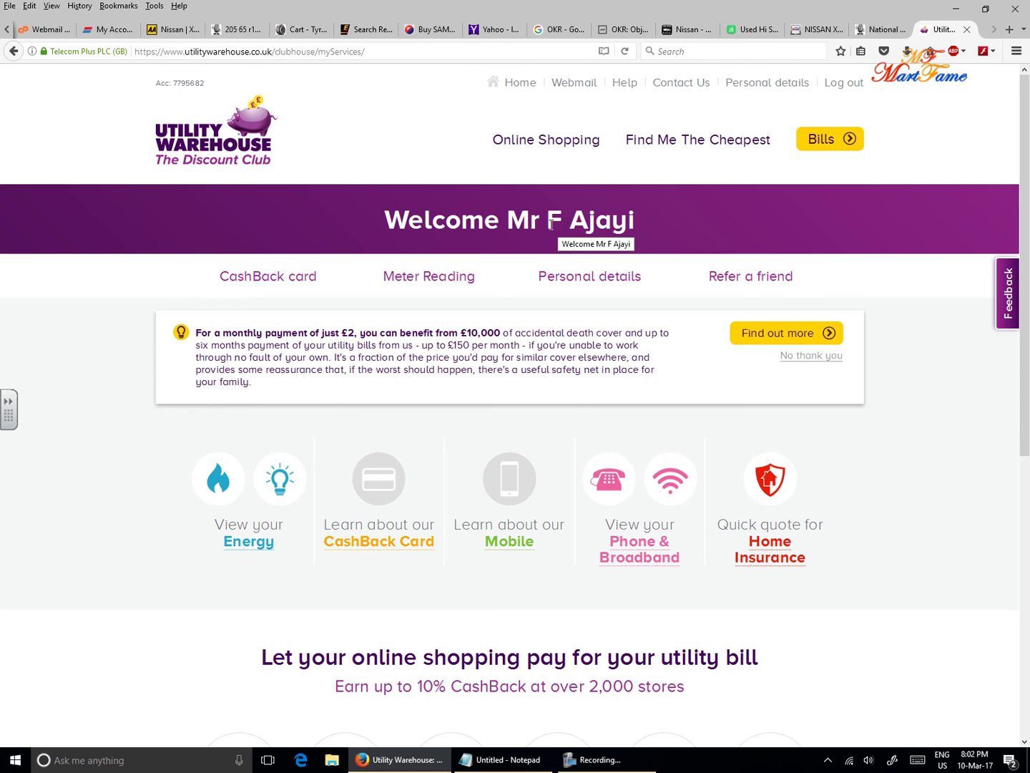
left_click_drag(388, 219, 660, 232)
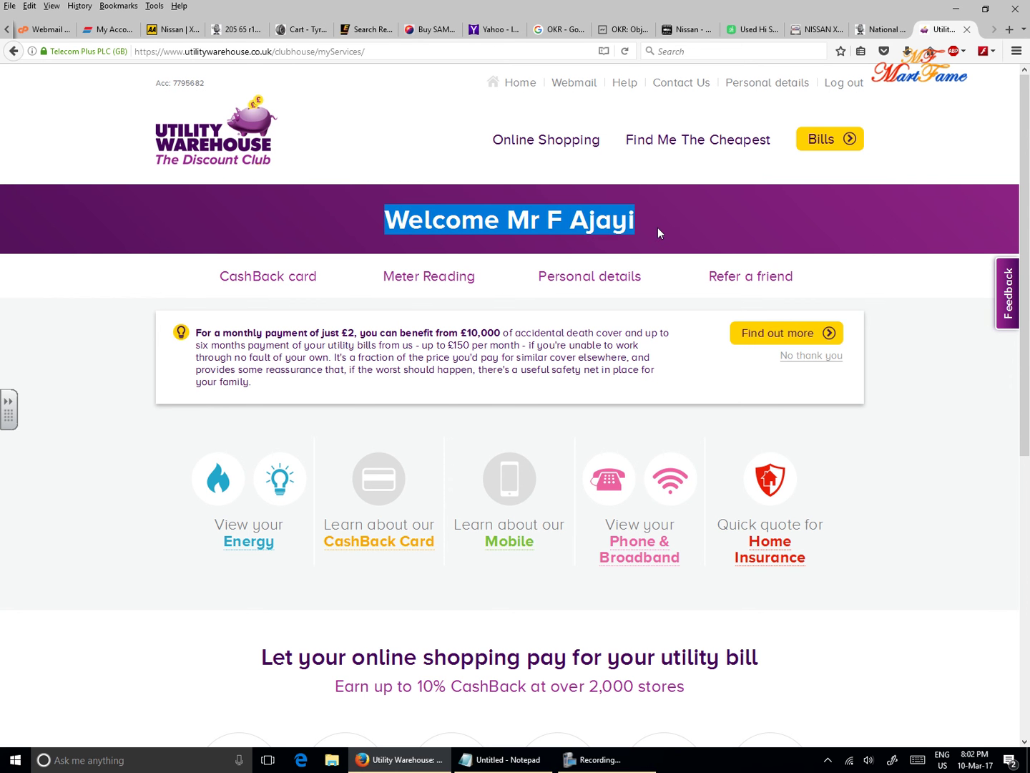
left_click(702, 236)
scroll(703, 241, "down", 2)
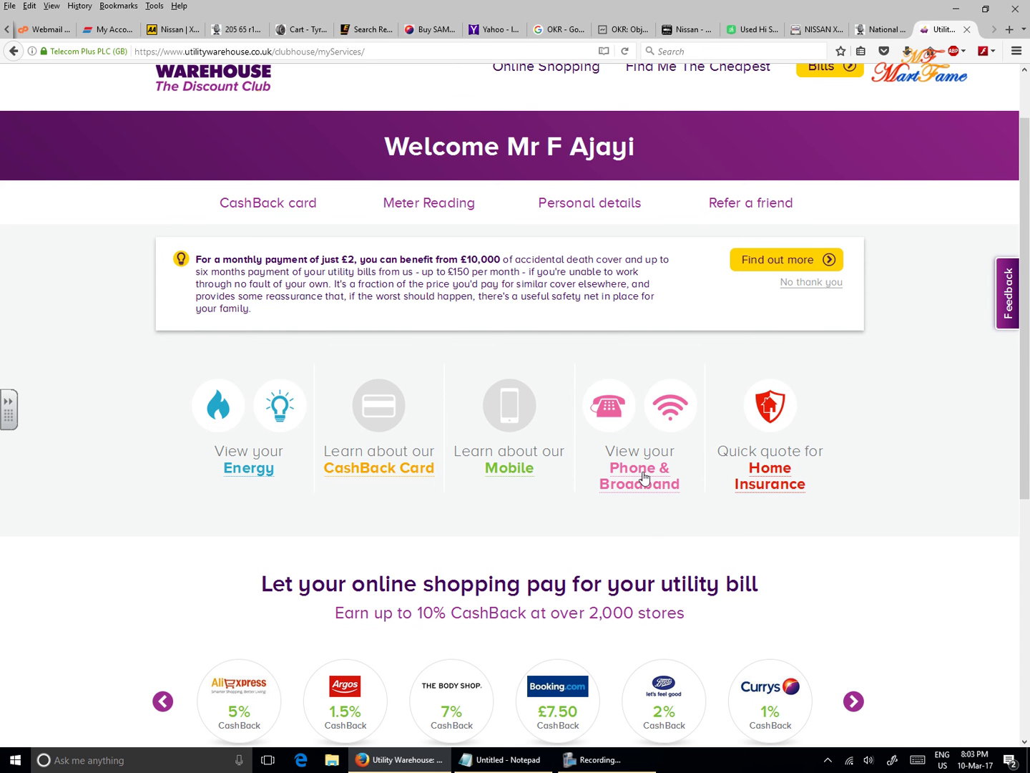
Step: Open View your Phone & Broadband and scroll to the two existing uwclub.net email accounts
left_click(644, 475)
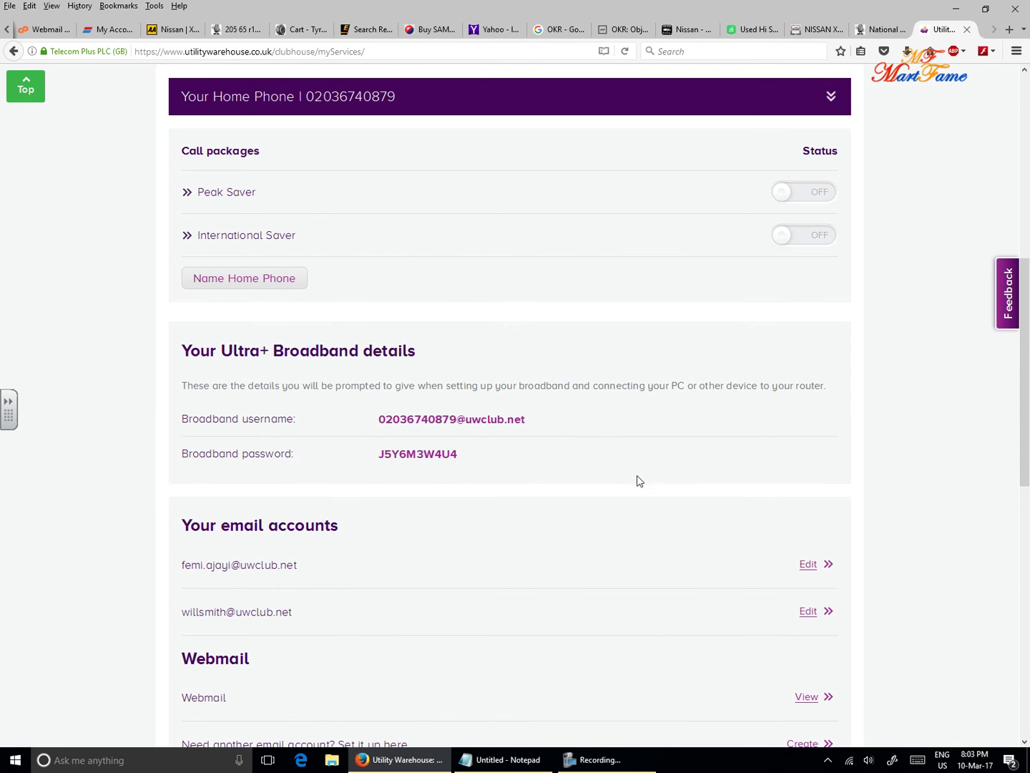
scroll(575, 528, "down", 2)
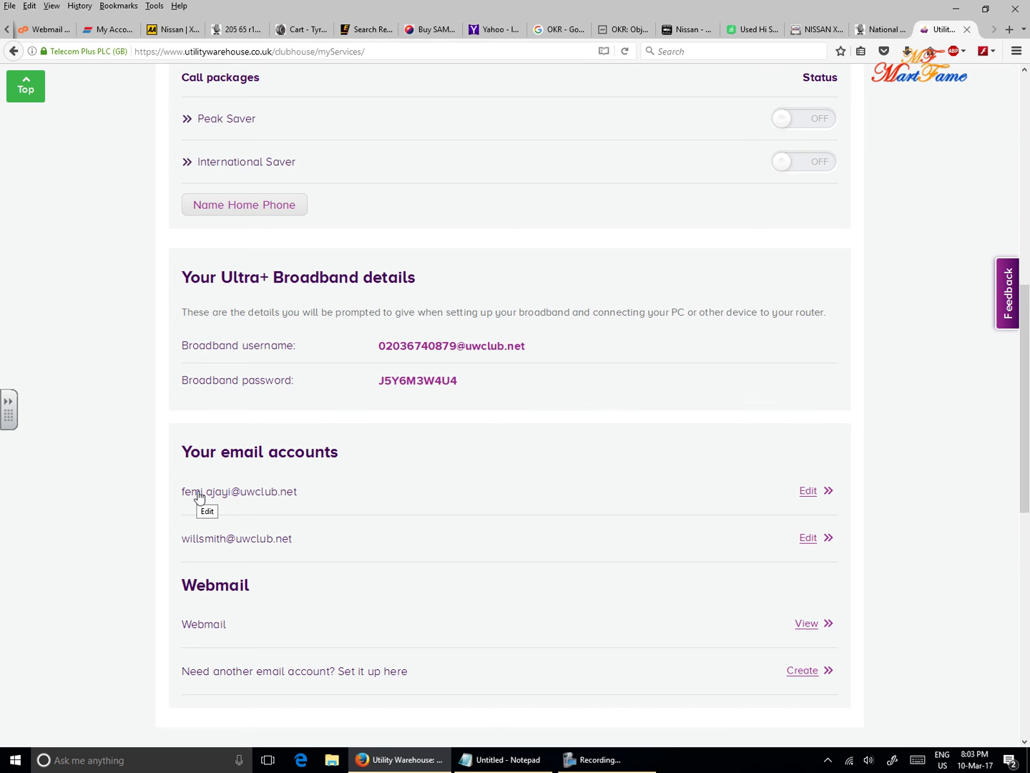
scroll(197, 498, "down", 2)
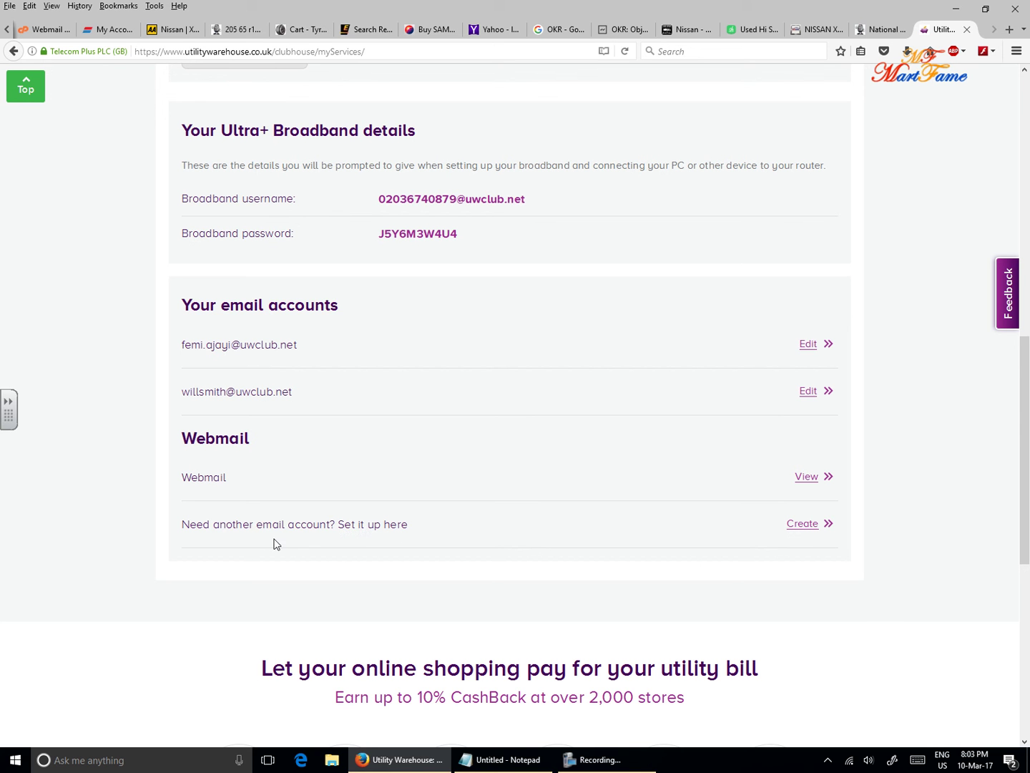
Step: Expand the 'Need another email account?' form and replace the prefilled address with a new name
left_click(351, 528)
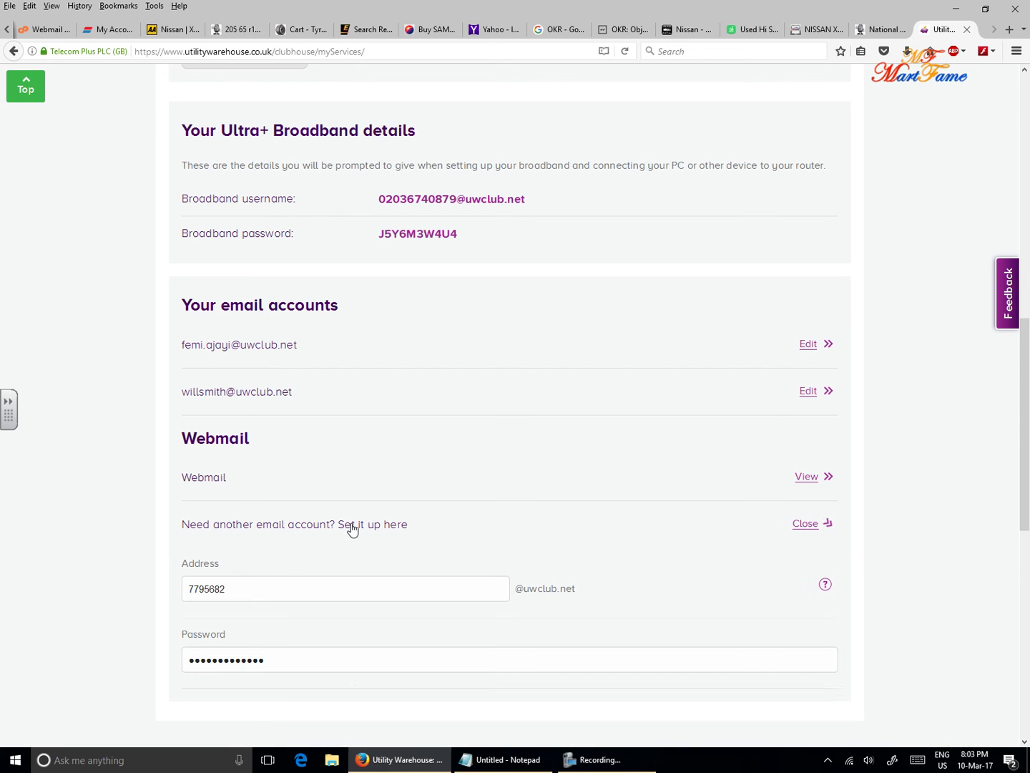
scroll(355, 530, "down", 2)
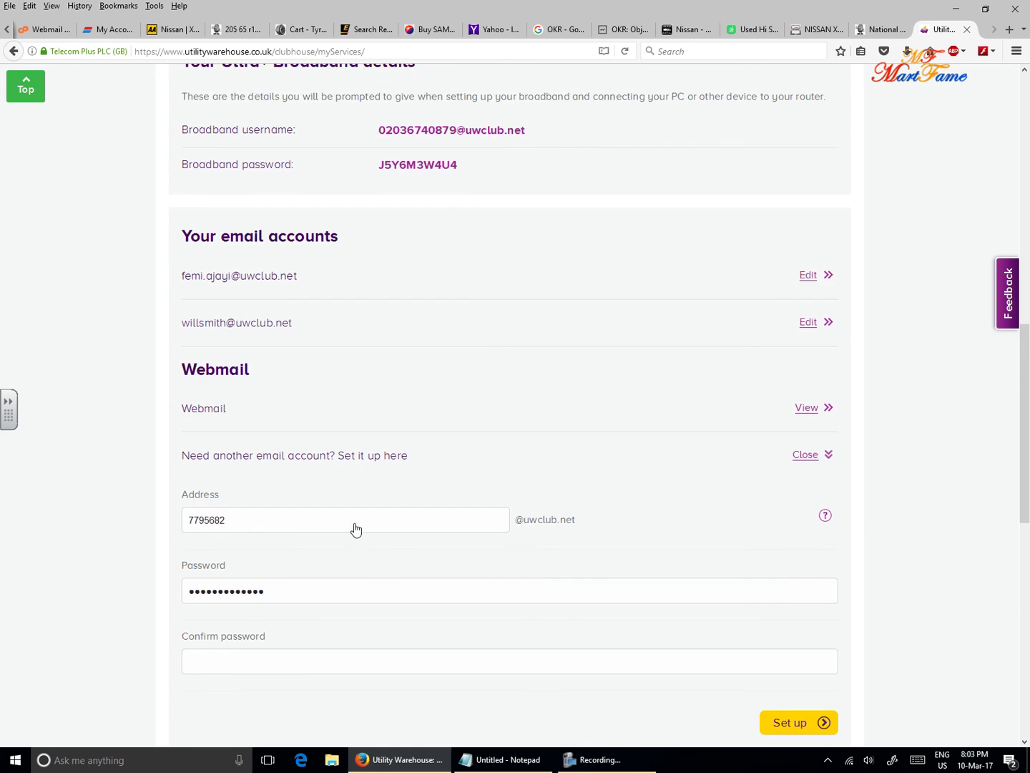
double_click(267, 515)
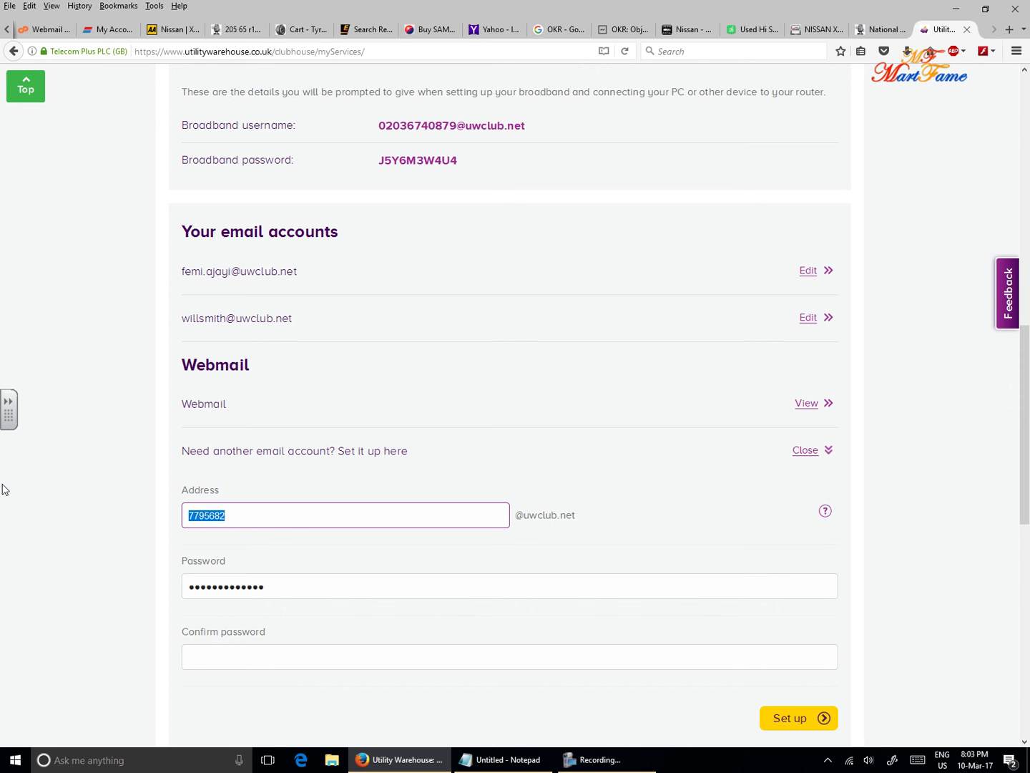
type("newman")
left_click_drag(603, 526, 518, 527)
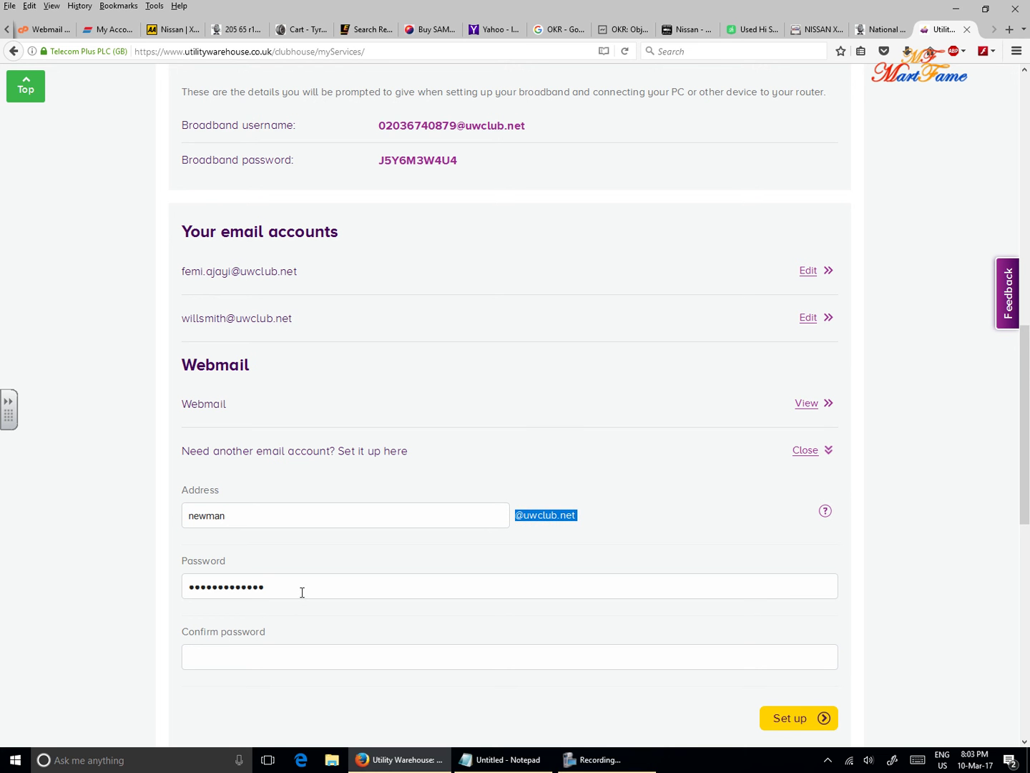
Step: Enter the new account password and its confirmation, then submit with Set up
left_click_drag(301, 590, 51, 589)
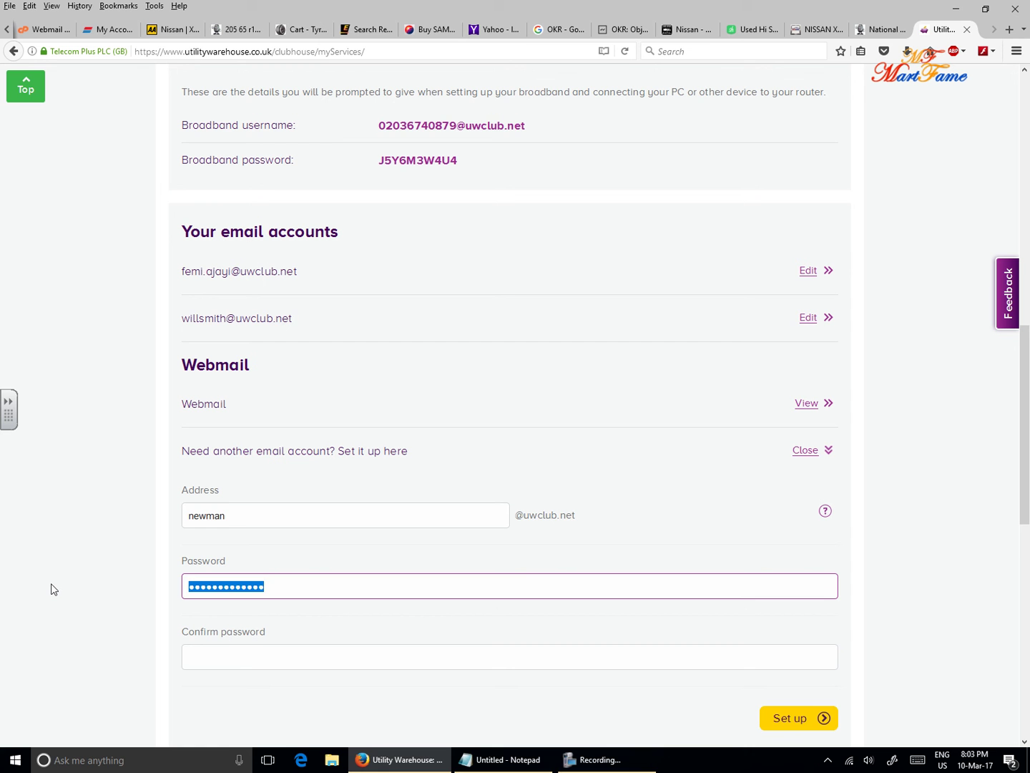
type("•••")
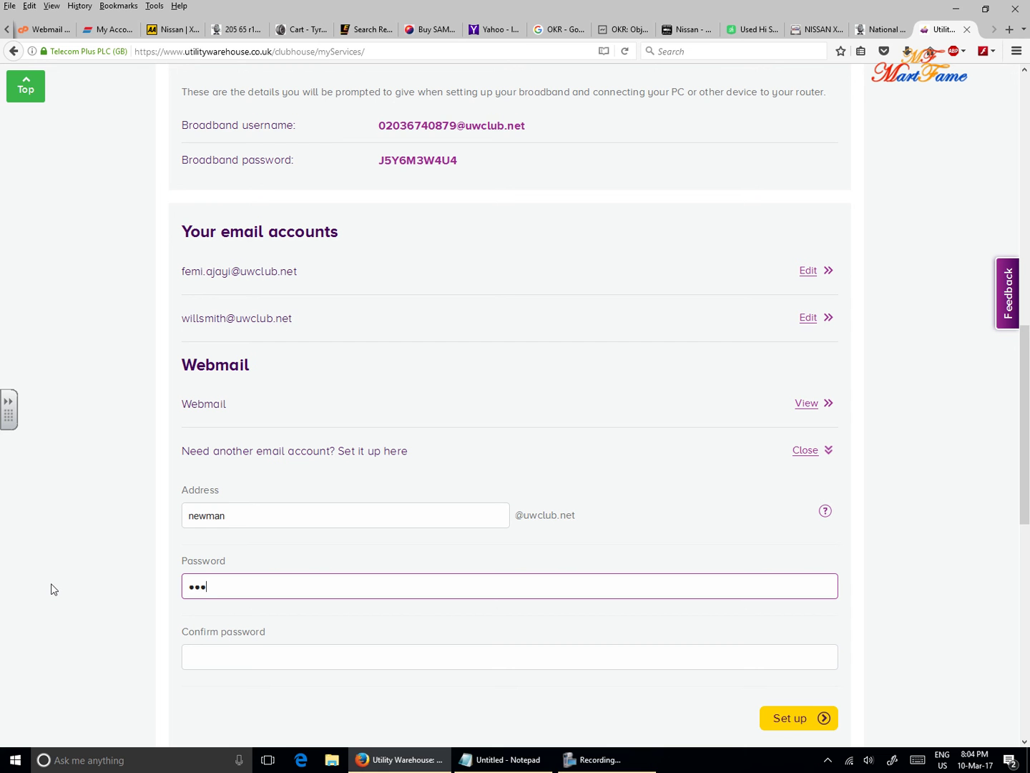
key("BackSpace")
key("BackSpace")
key("BackSpace")
type("••")
type("***")
key("Tab")
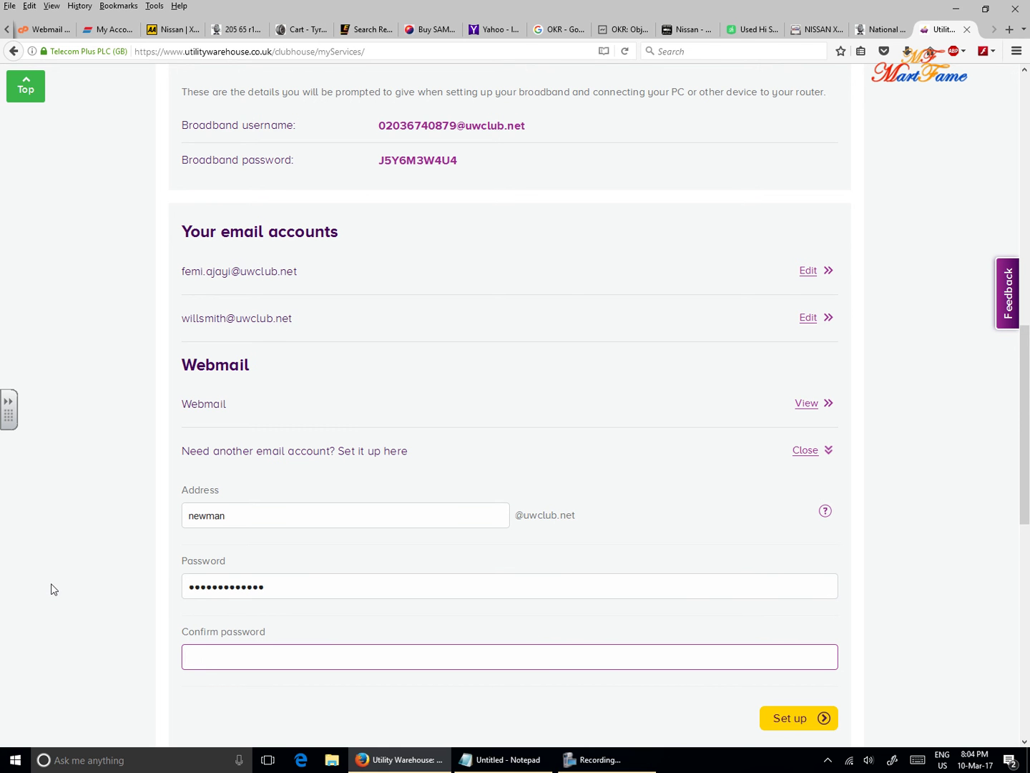
type("**")
scroll(825, 617, "down", 2)
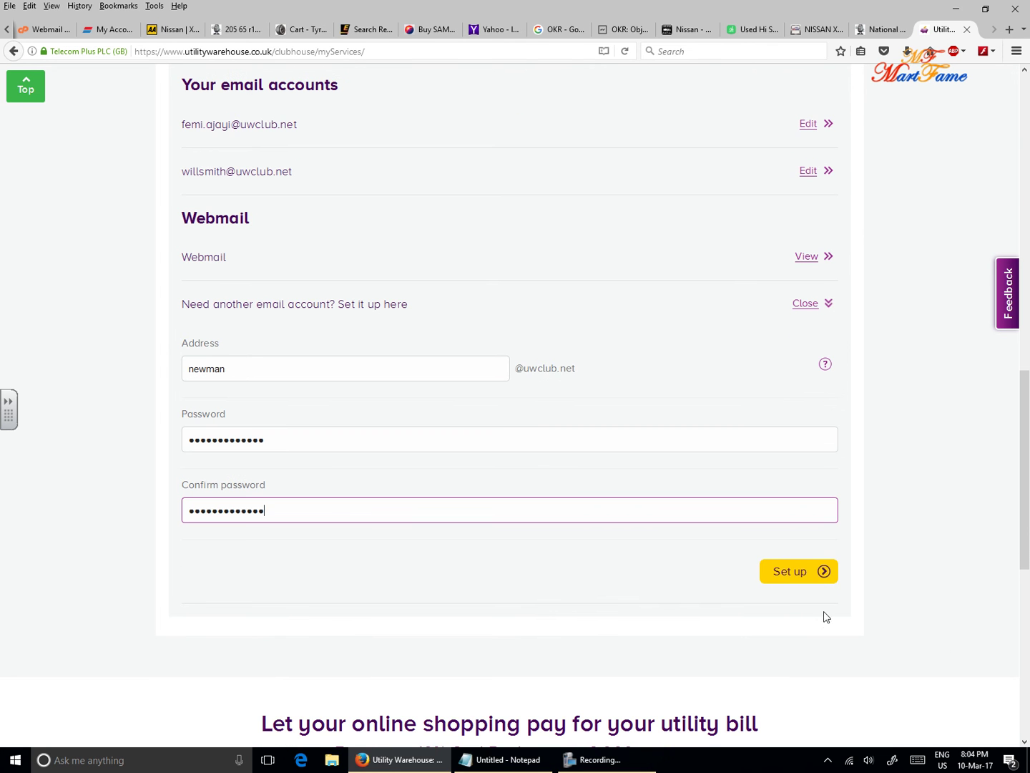
left_click(802, 574)
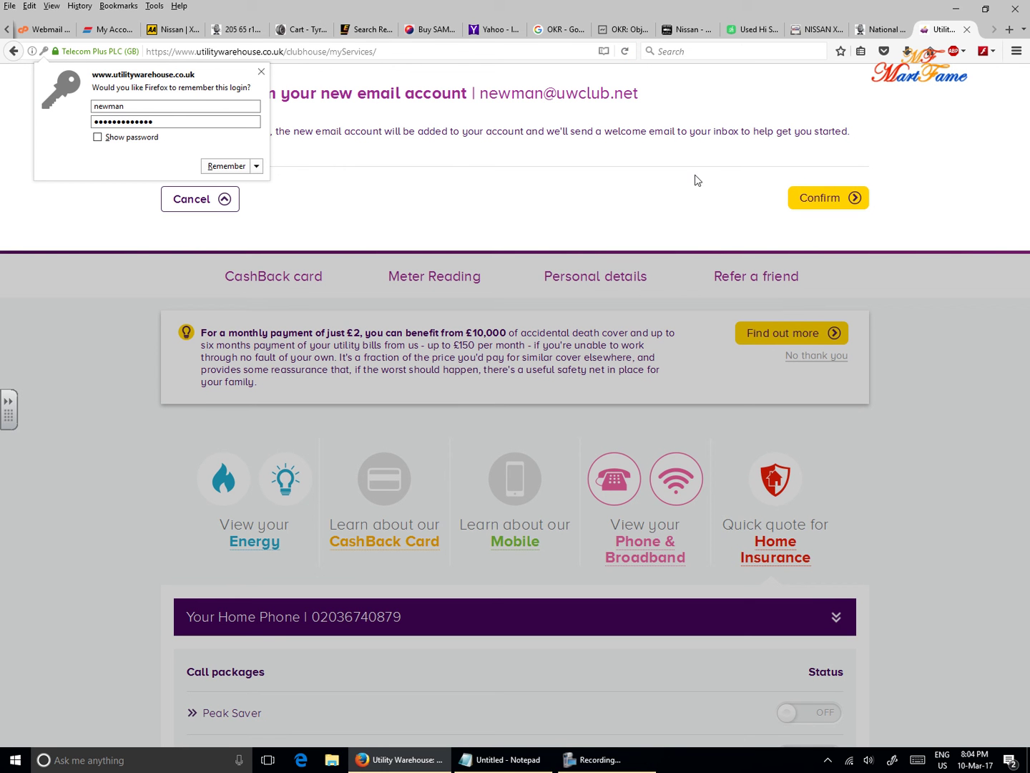
Step: Dismiss Firefox's save-login prompt and confirm the new address, which is rejected as already taken
left_click(322, 115)
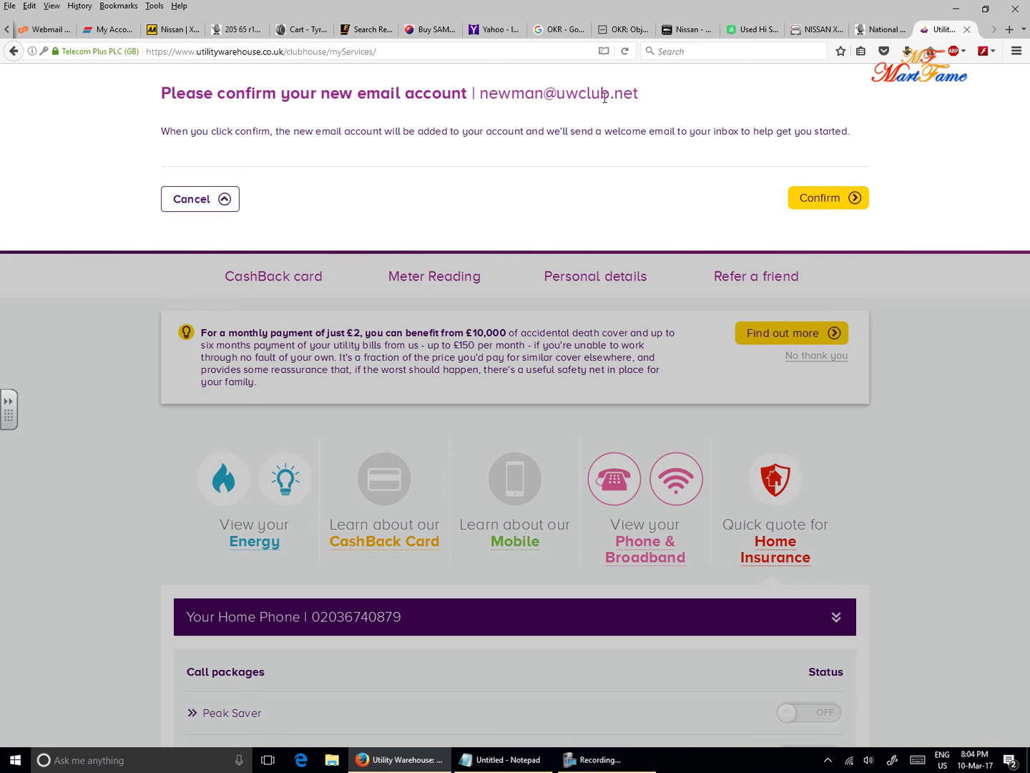
left_click_drag(639, 98, 543, 100)
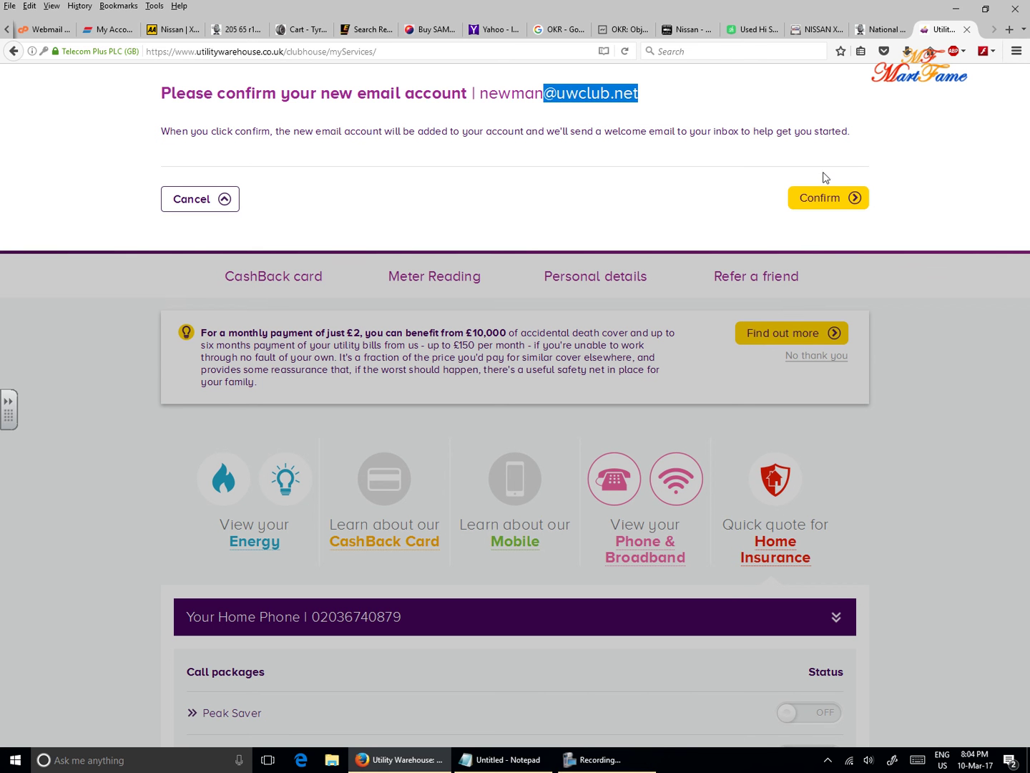
left_click(518, 101)
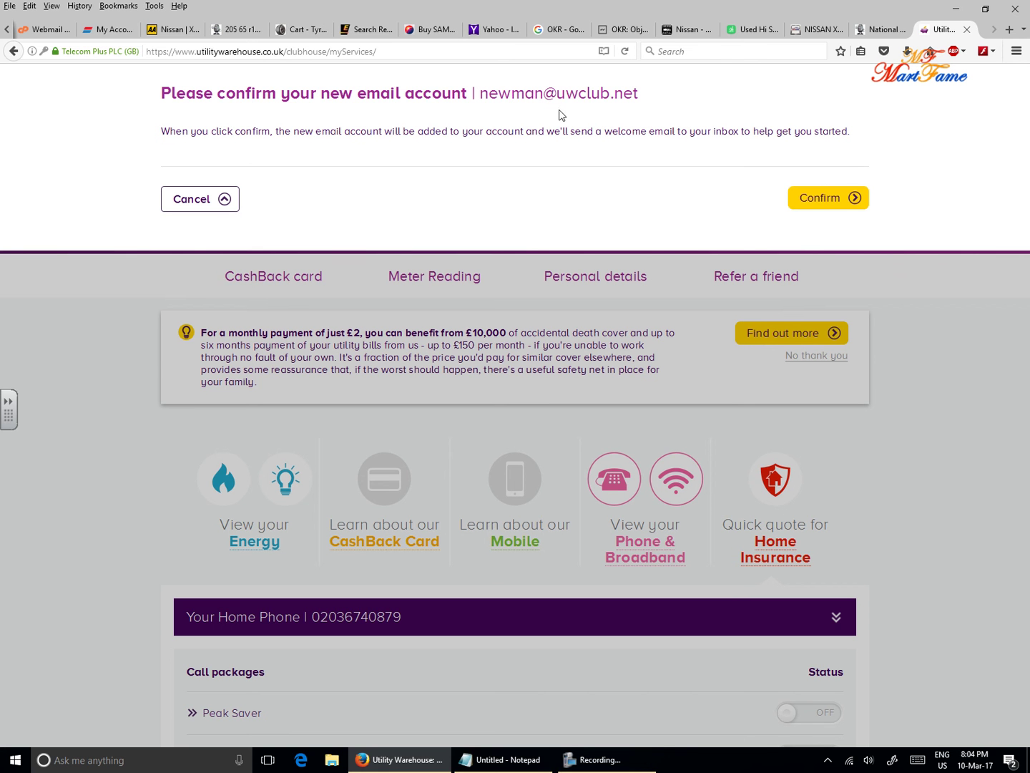
left_click(829, 201)
scroll(830, 200, "down", 3)
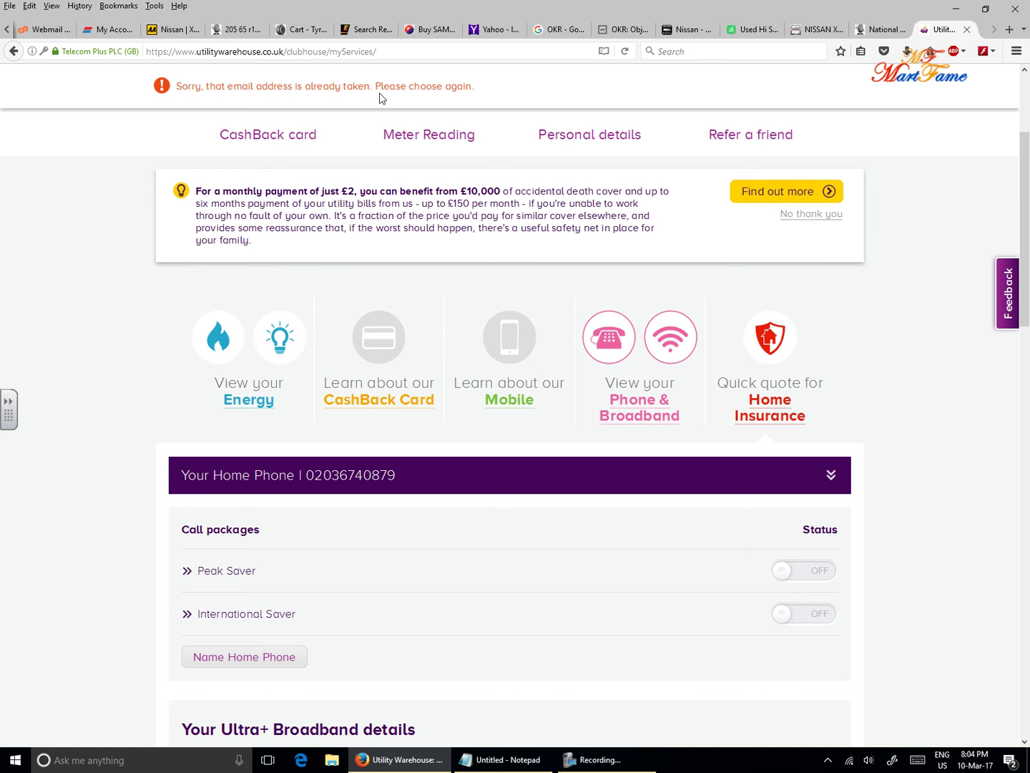
Step: Append 2017 to the chosen address name and resubmit with Set up
scroll(379, 99, "down", 5)
scroll(380, 111, "down", 3)
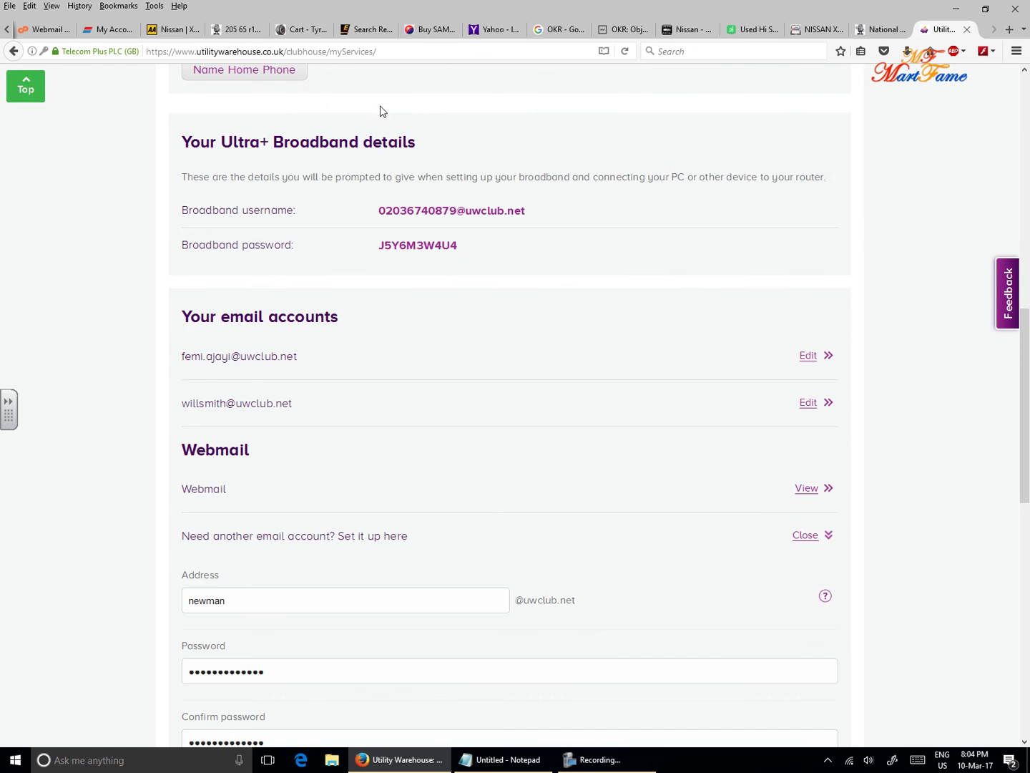
scroll(387, 132, "down", 1)
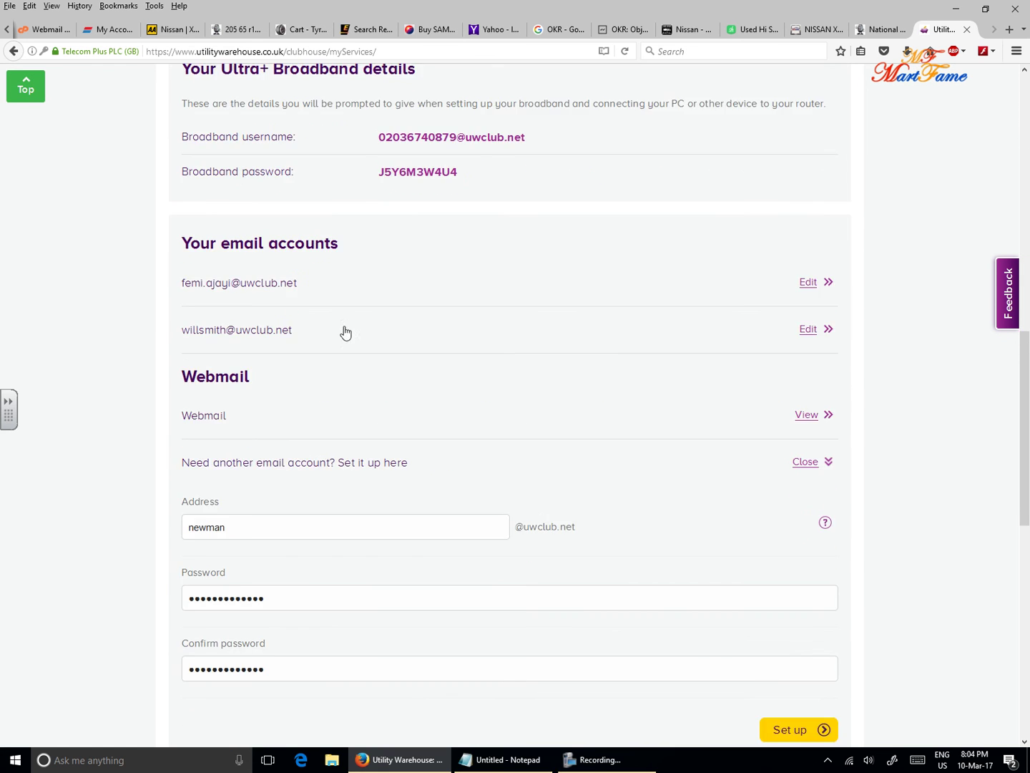
left_click(244, 528)
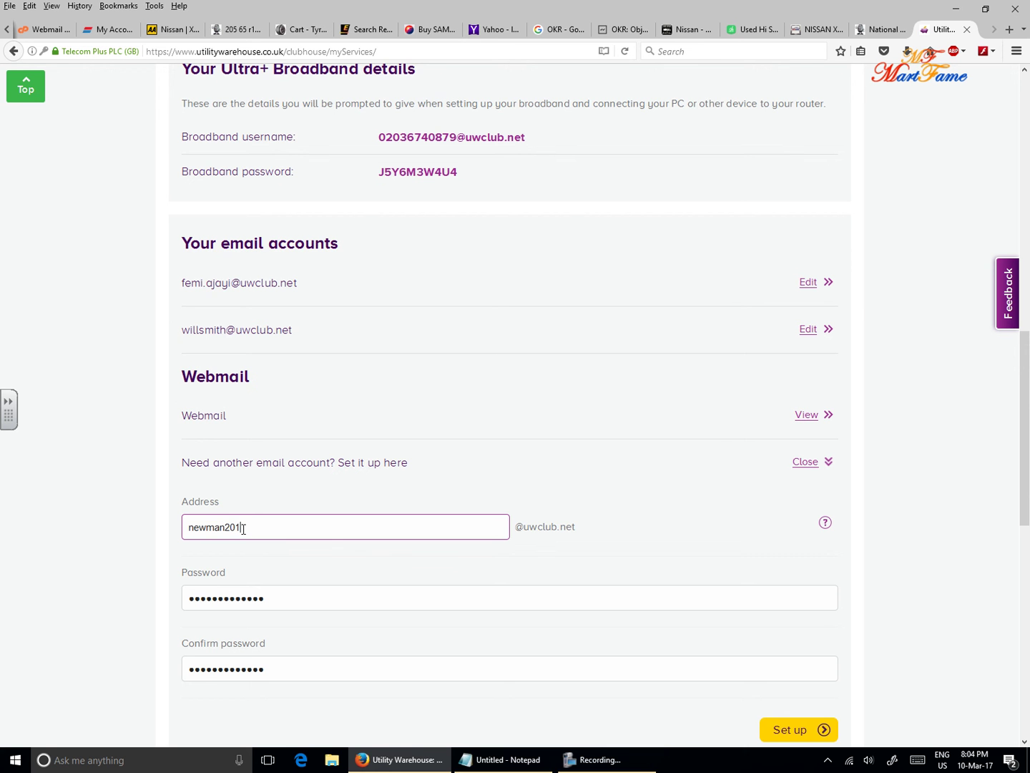
scroll(716, 451, "down", 3)
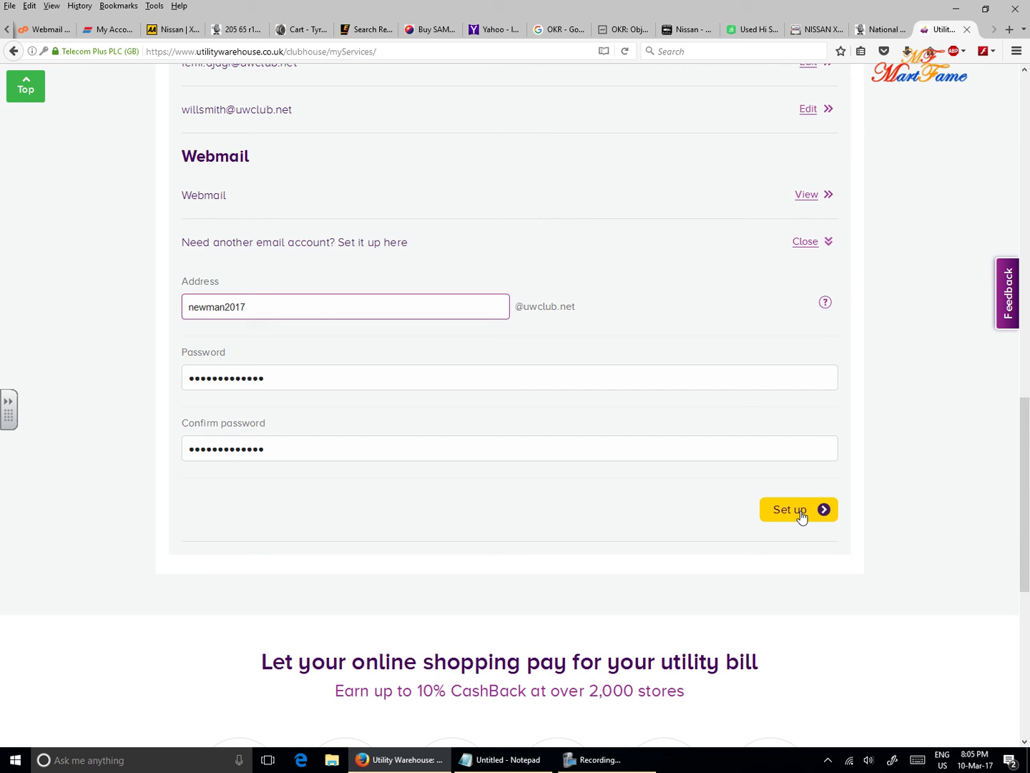
left_click(799, 512)
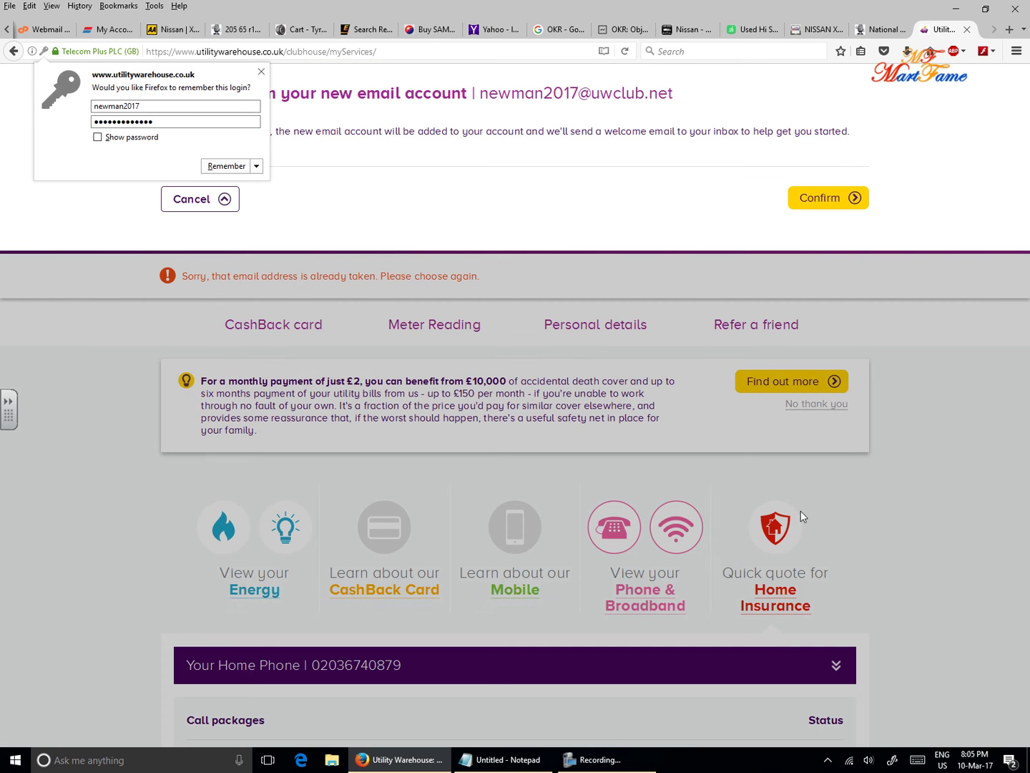
Step: Dismiss the save-login prompt and confirm creating the revised uwclub.net account
left_click(572, 135)
left_click_drag(480, 94, 694, 113)
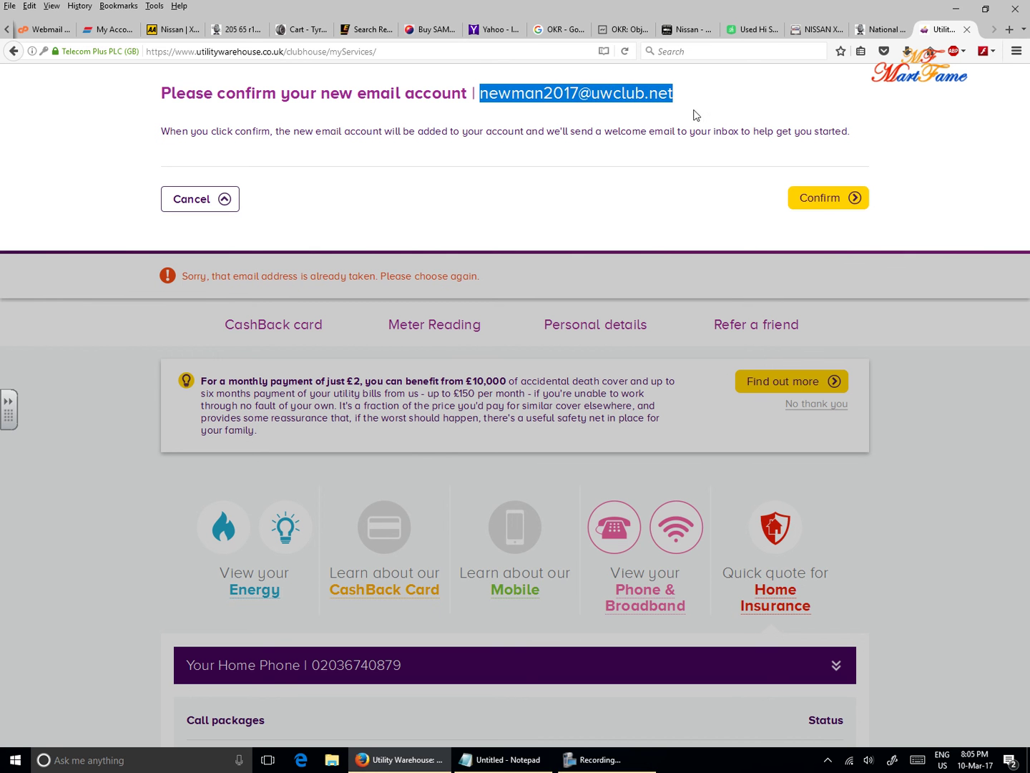
left_click(694, 196)
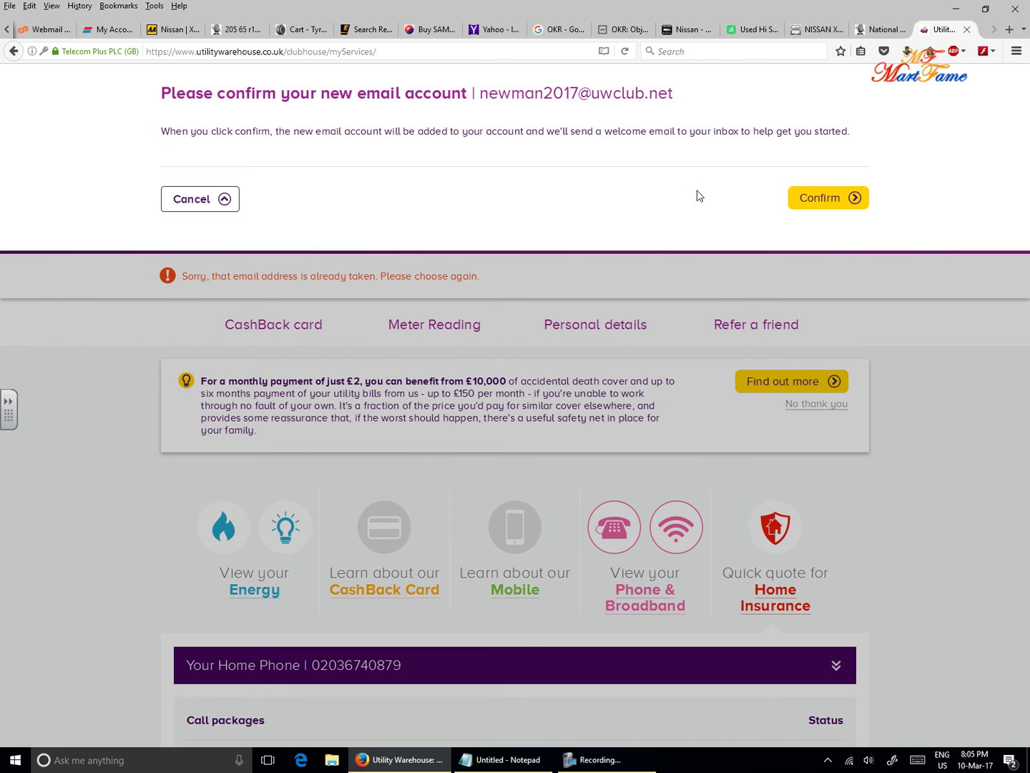
left_click(822, 204)
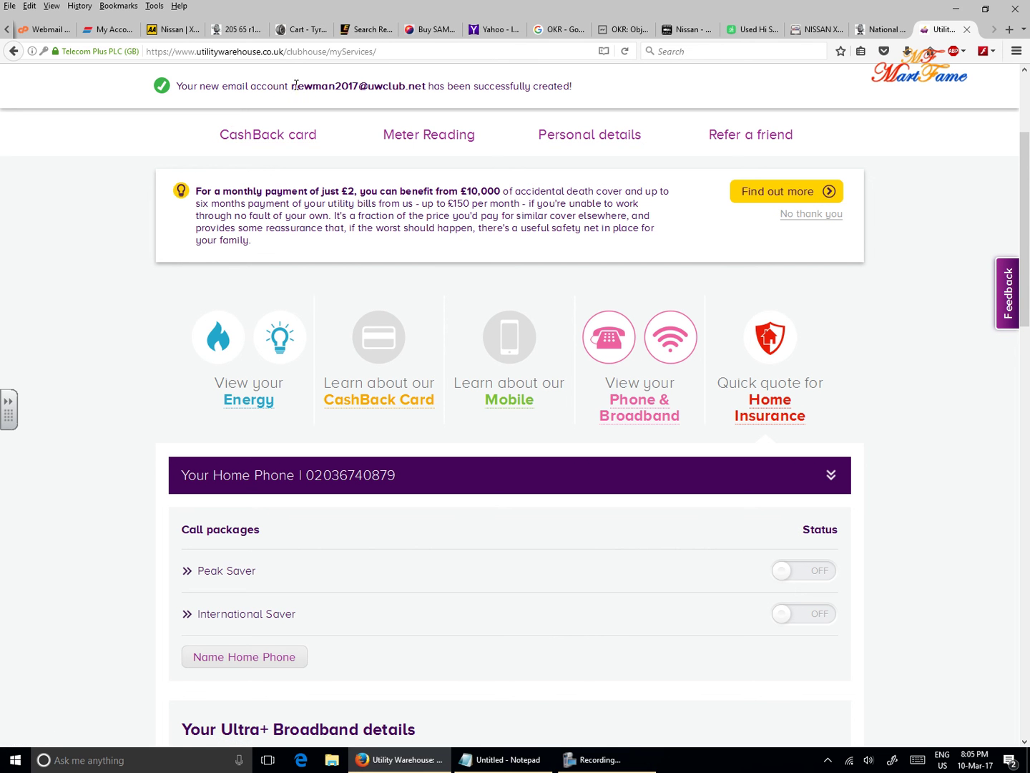
left_click_drag(293, 85, 368, 88)
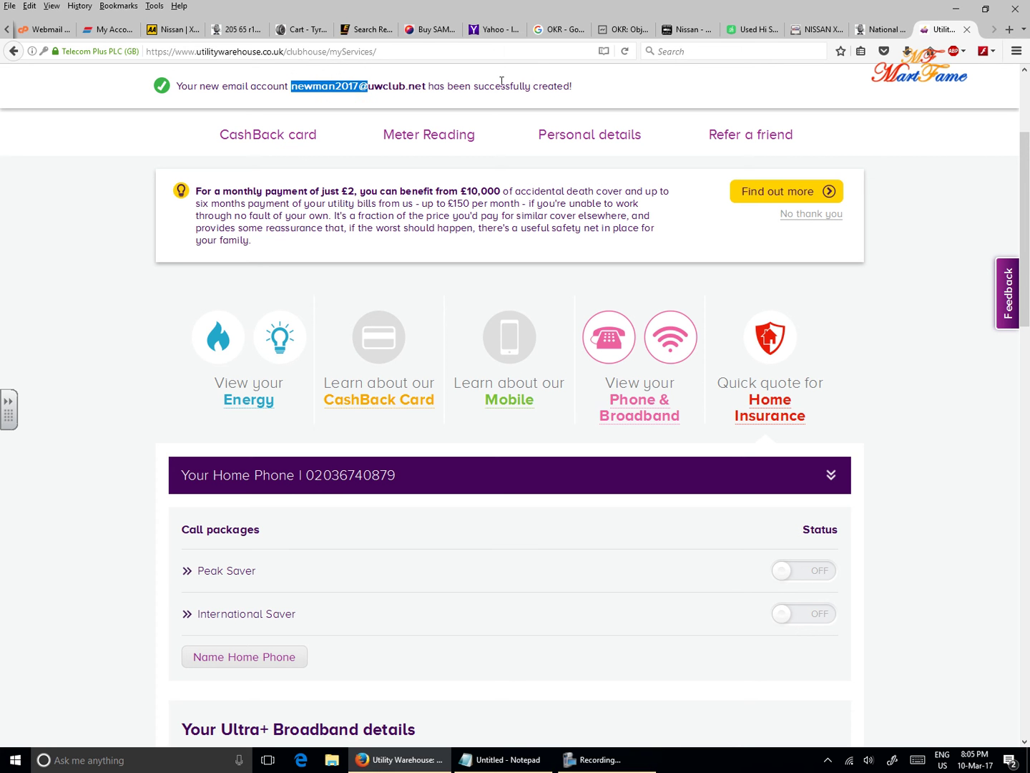
left_click(527, 105)
scroll(248, 397, "down", 7)
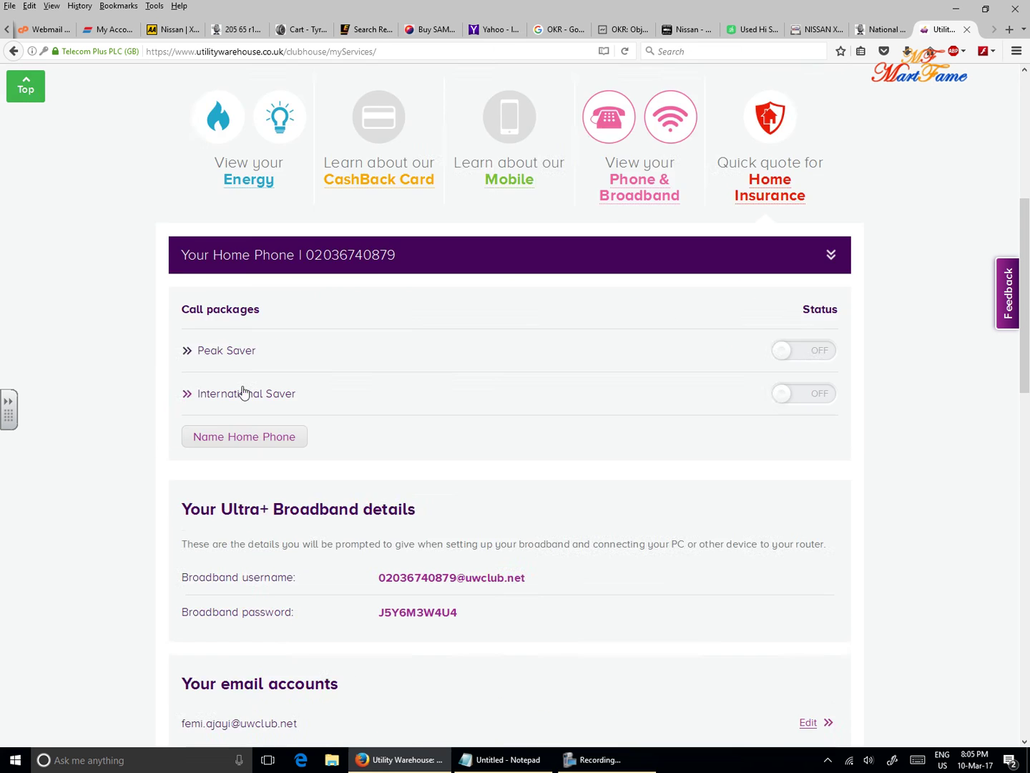
scroll(241, 386, "down", 5)
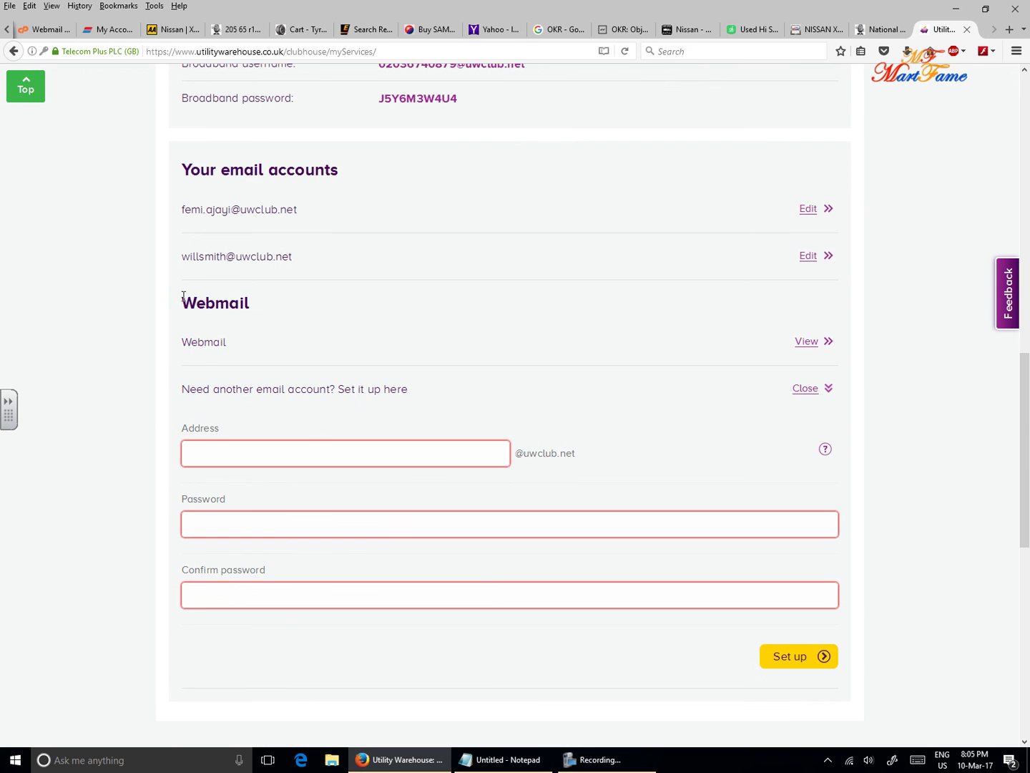
left_click_drag(181, 170, 269, 190)
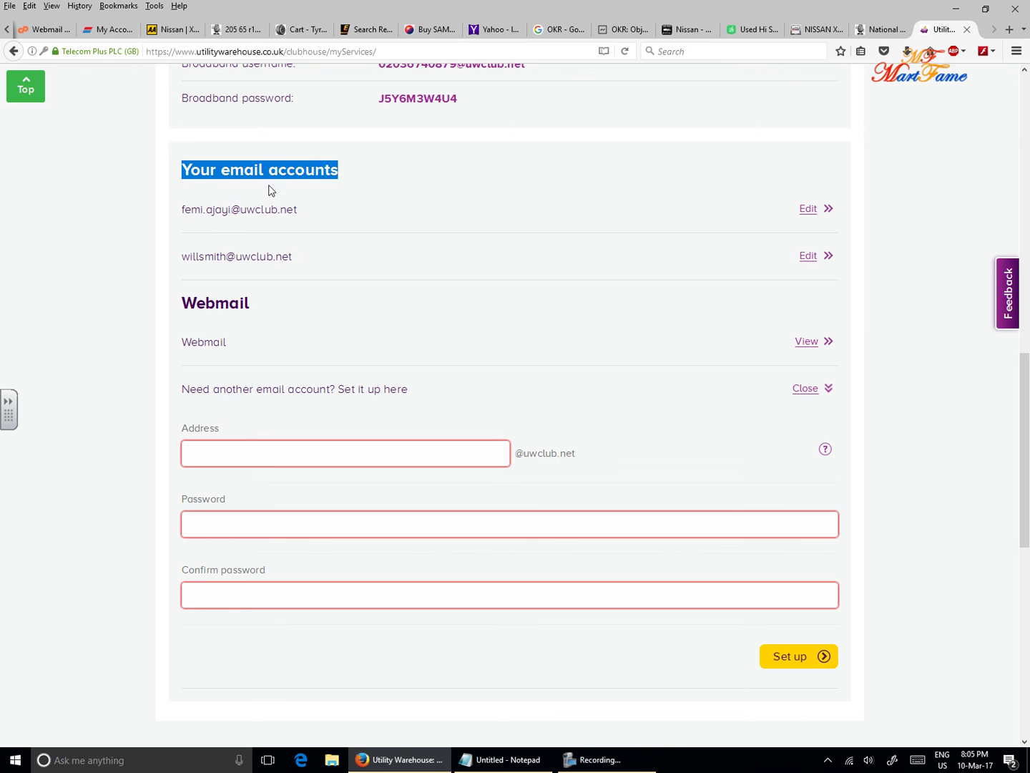
left_click_drag(176, 215, 286, 274)
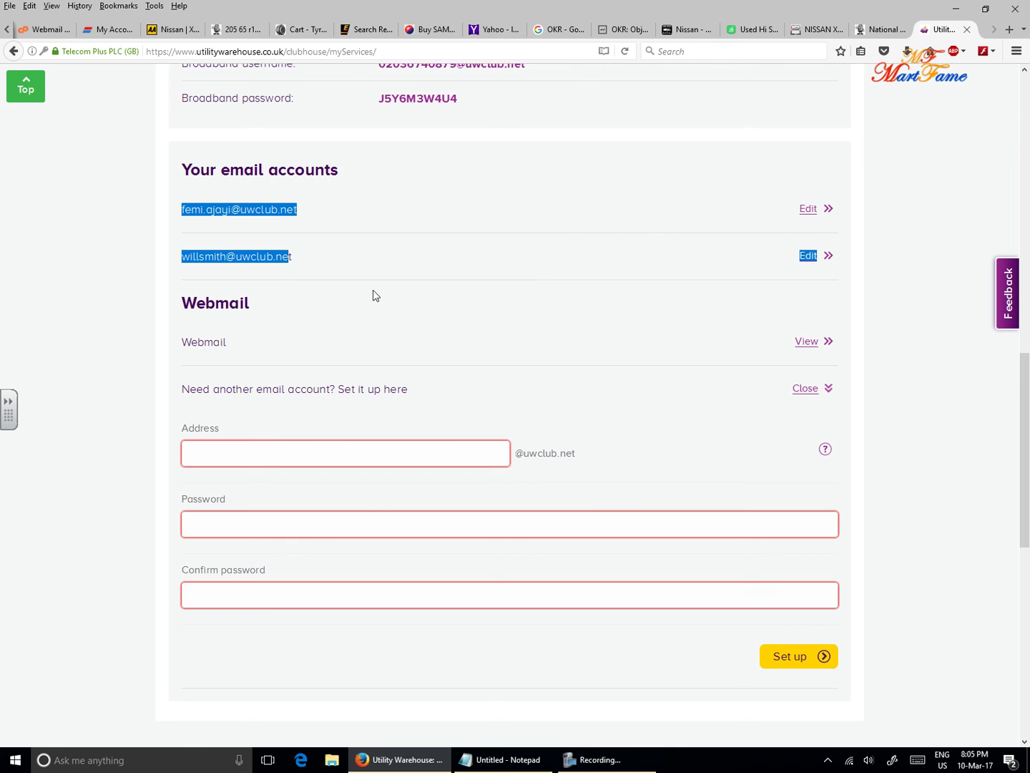
scroll(376, 294, "up", 3)
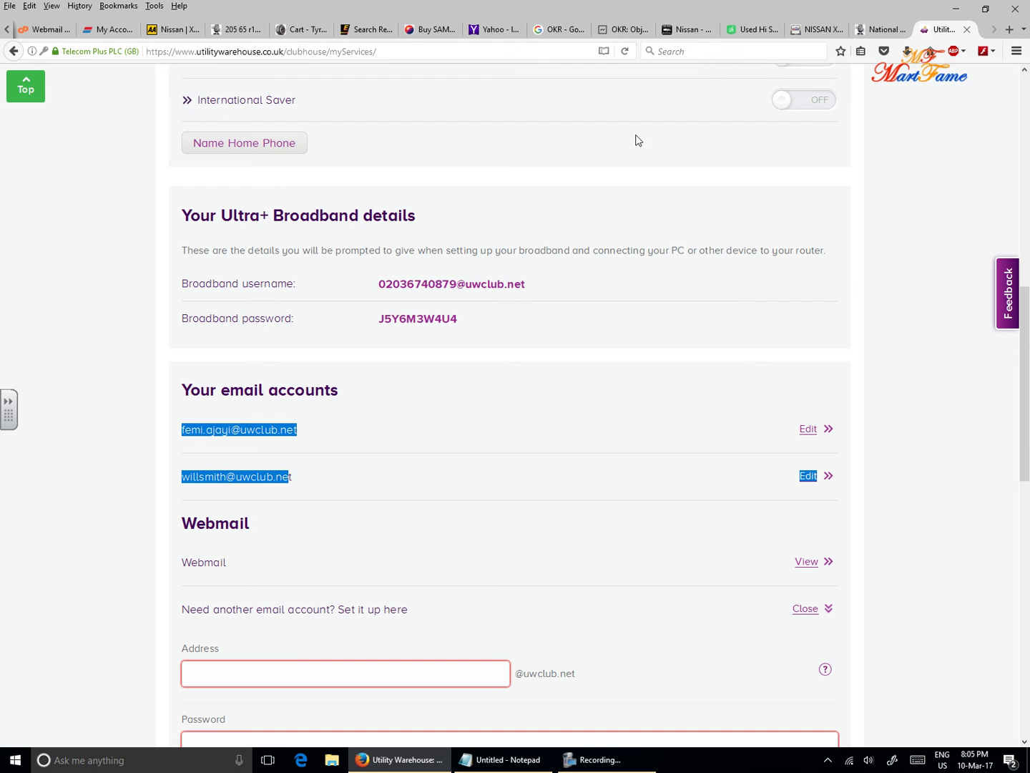
Step: Reload with F5 and reopen Phone & Broadband to list three uwclub.net email accounts
left_click(621, 175)
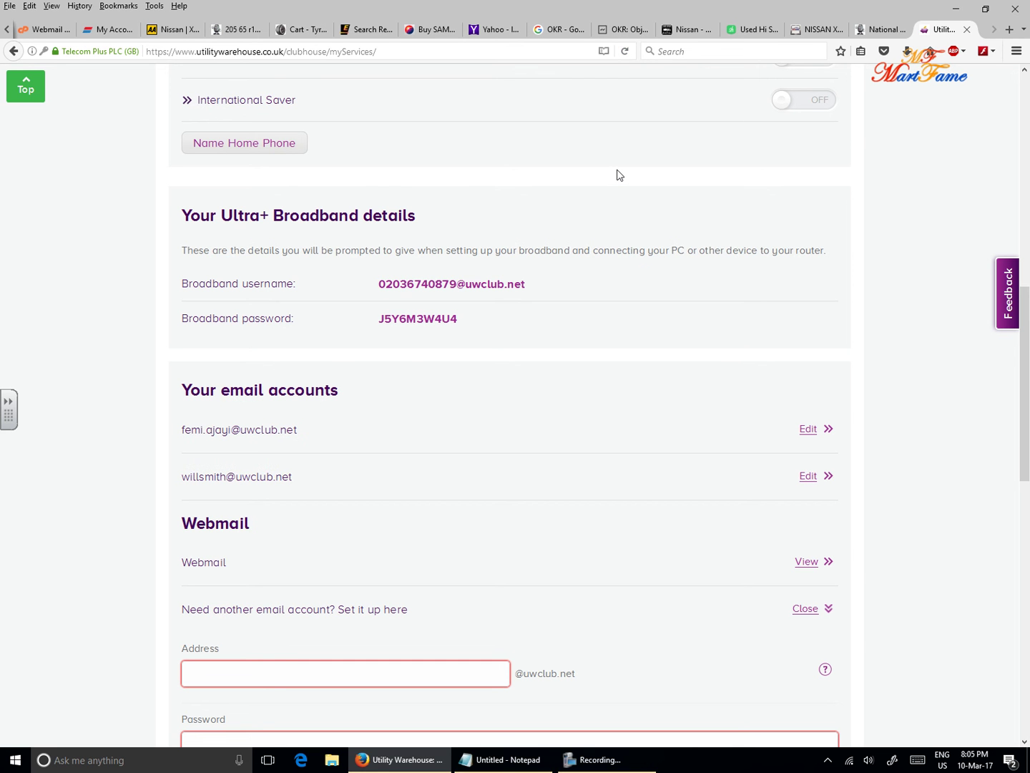
key("F5")
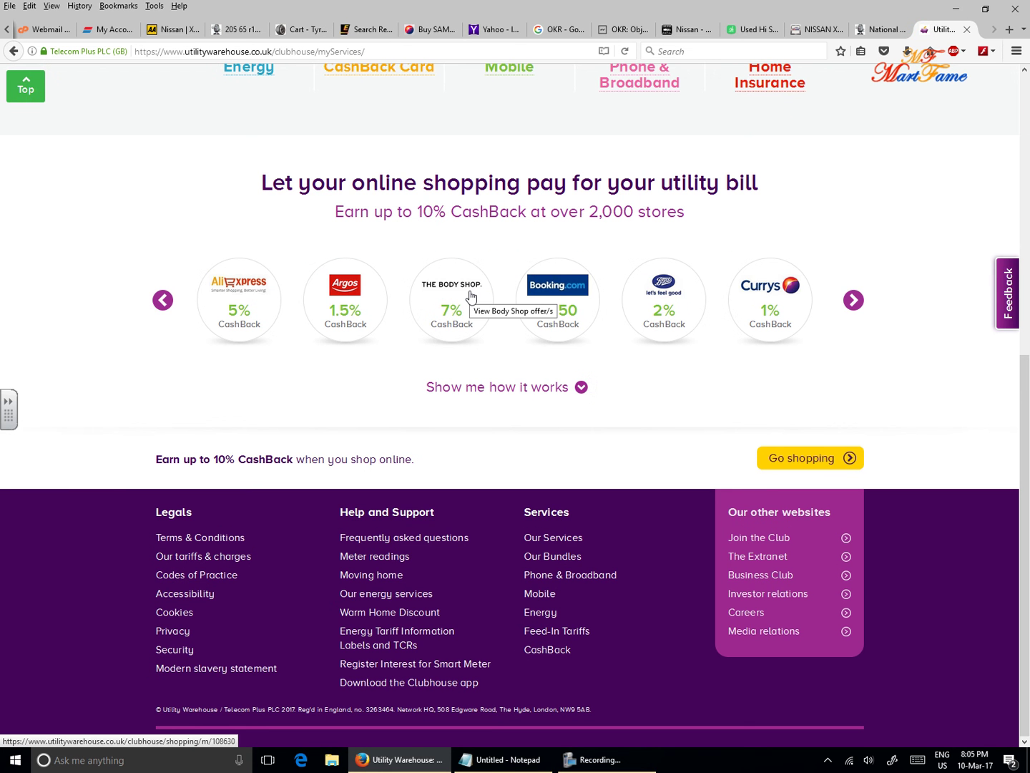
scroll(469, 293, "up", 2)
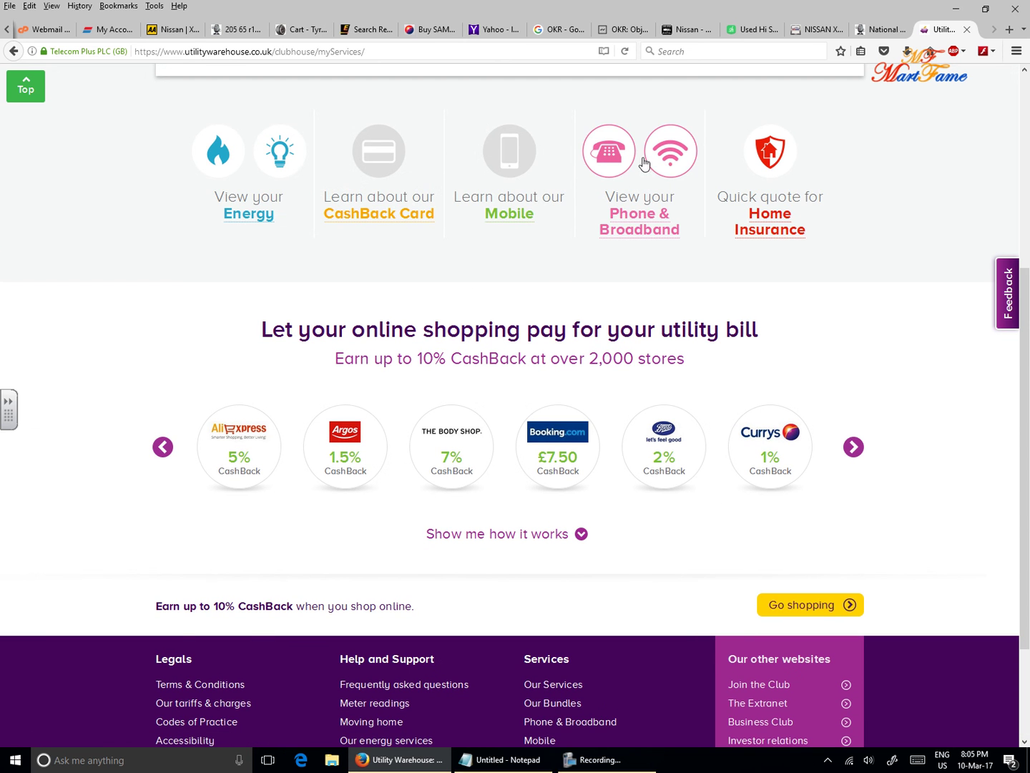
left_click(644, 223)
scroll(644, 225, "down", 5)
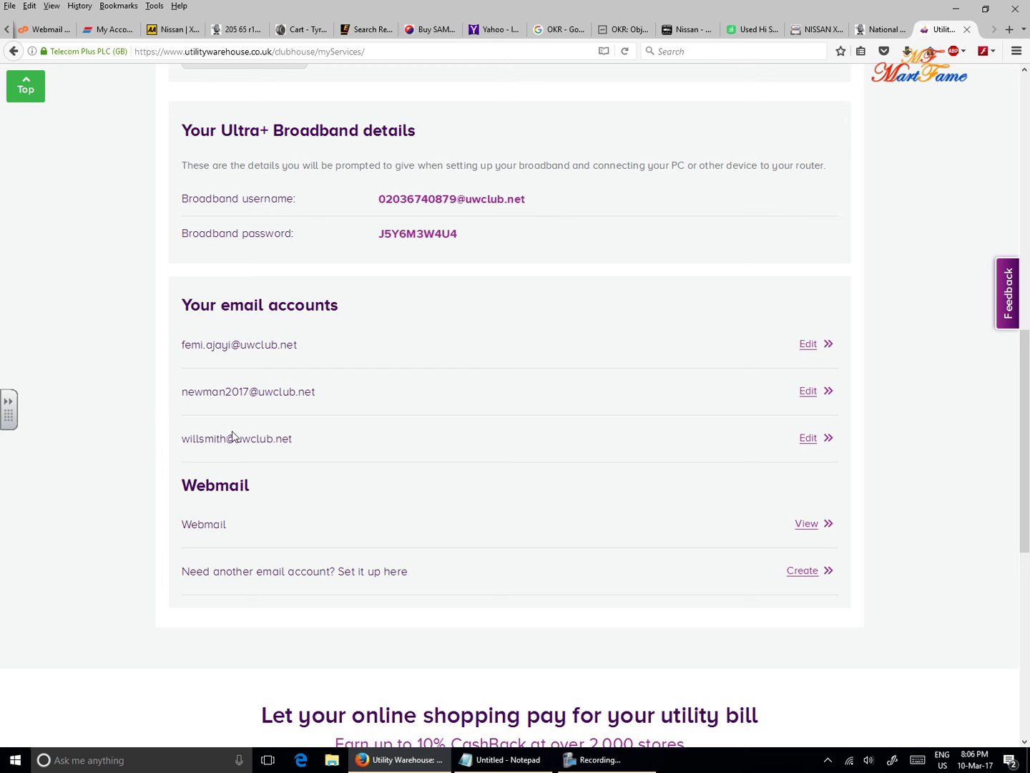
Step: Open the Webmail login panel and check the prefilled email address and password fields
left_click(208, 528)
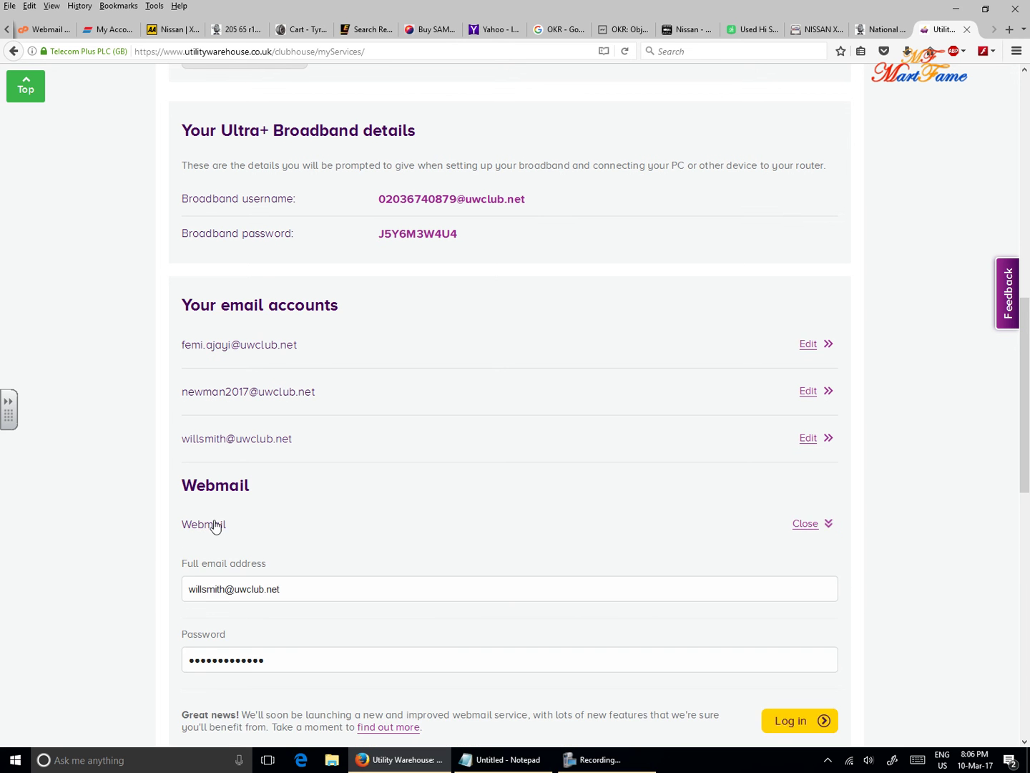
left_click_drag(290, 444, 61, 442)
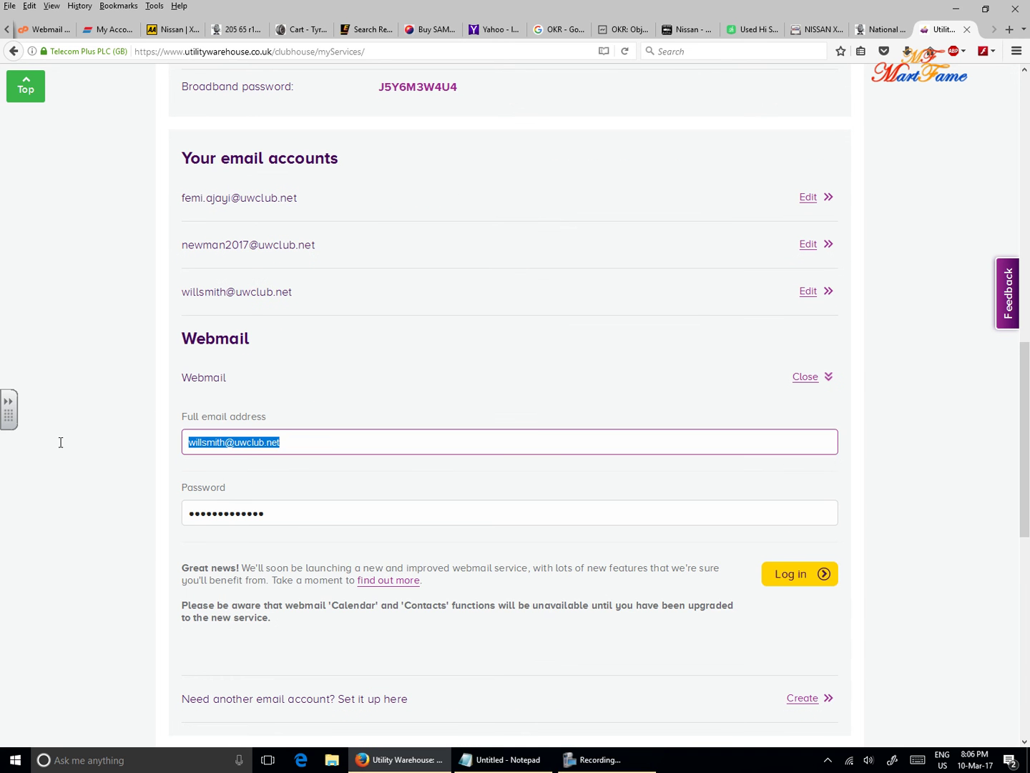
left_click(241, 513)
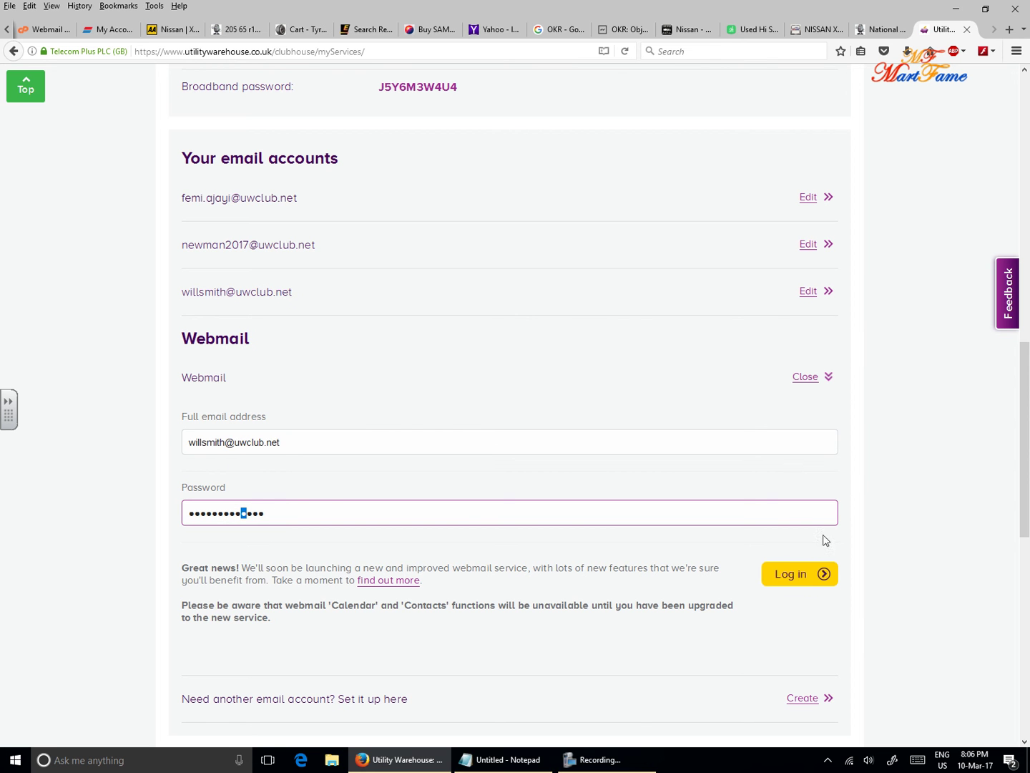